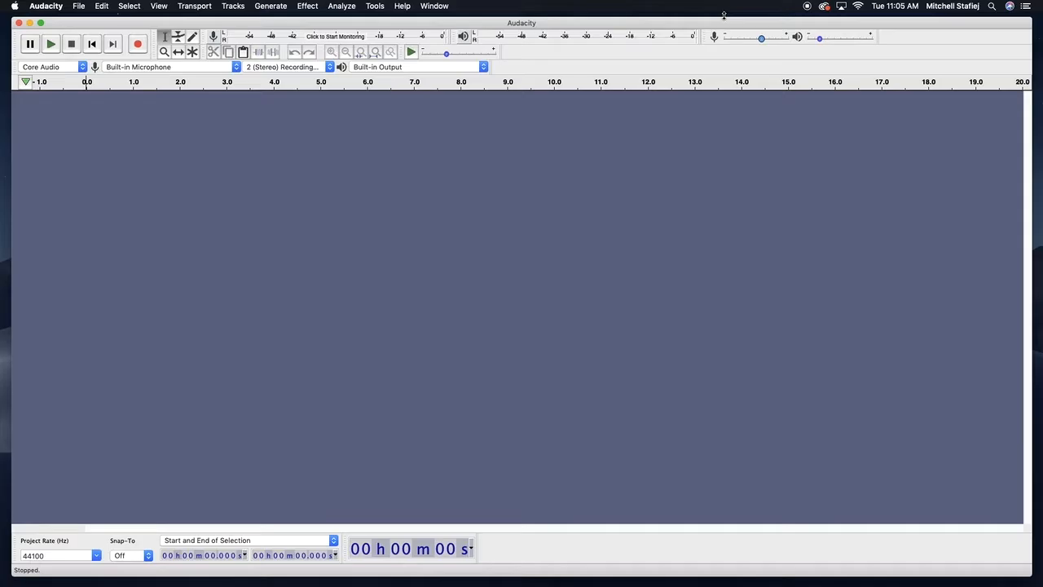
left_click_drag(704, 25, 705, 21)
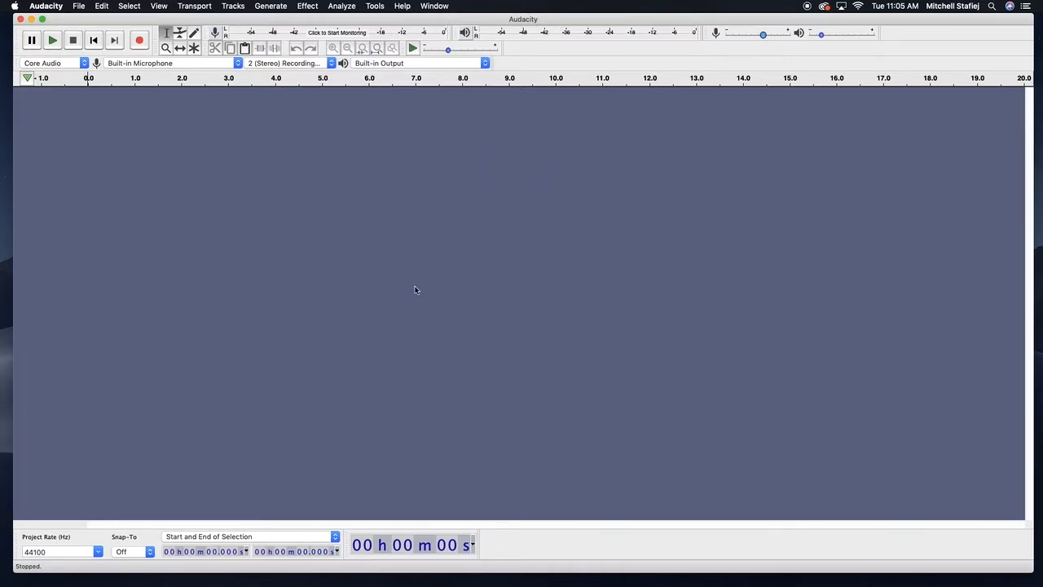
left_click_drag(833, 18, 831, 22)
left_click_drag(529, 22, 540, 22)
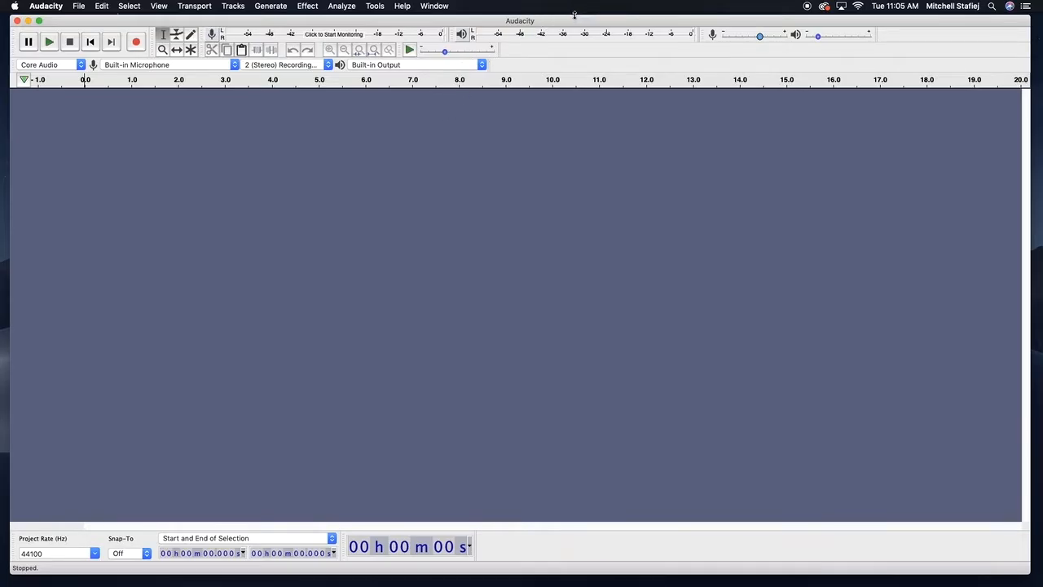
left_click_drag(571, 22, 569, 21)
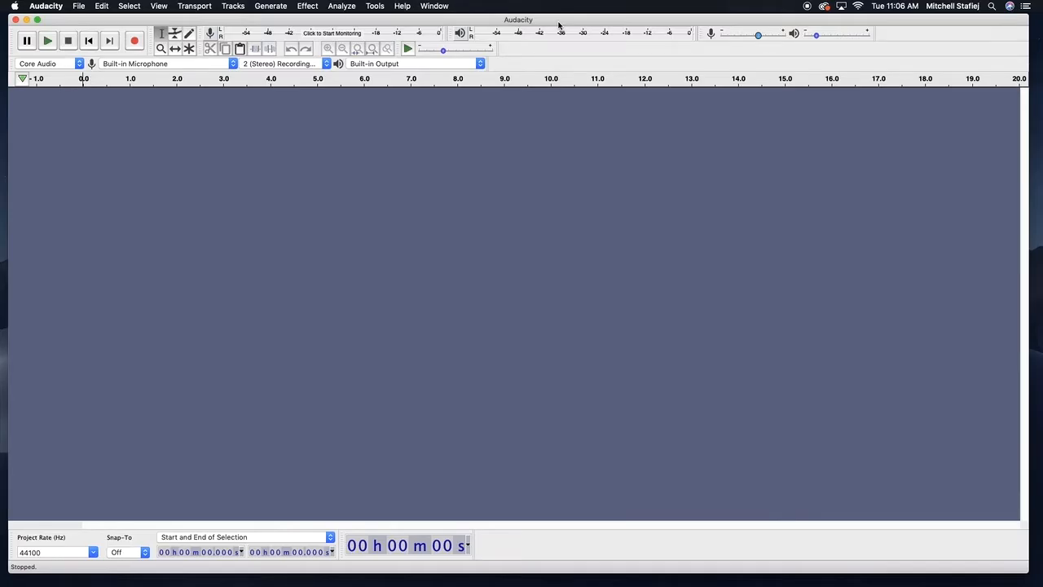
mouse_move(550, 22)
left_mouse_down()
mouse_move(541, 23)
mouse_move(551, 20)
left_mouse_up()
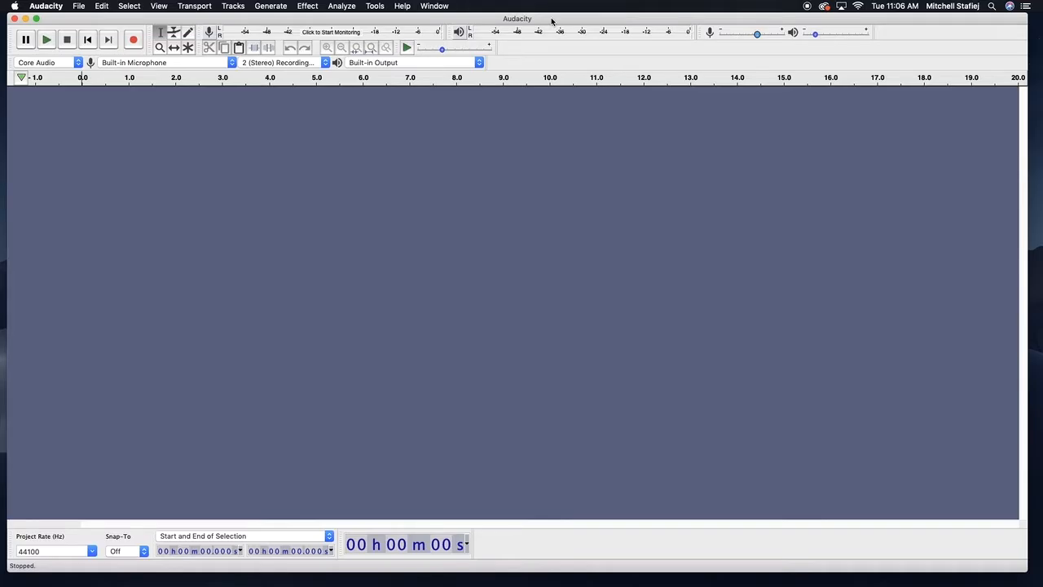
left_click_drag(573, 18, 570, 17)
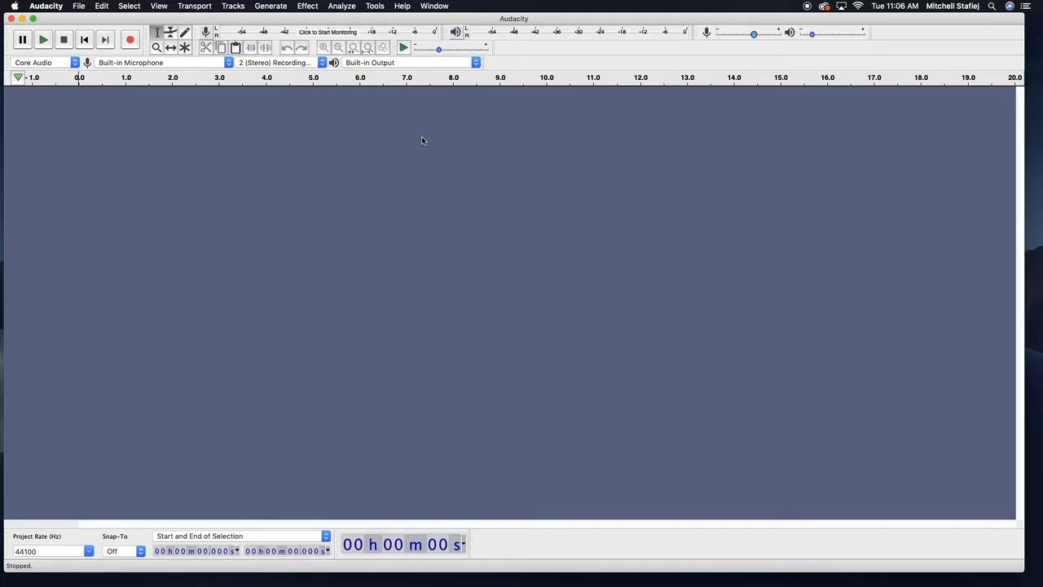
mouse_move(512, 18)
left_mouse_down()
mouse_move(129, 7)
mouse_move(513, 11)
mouse_move(485, 8)
mouse_move(521, 26)
mouse_move(582, 30)
mouse_move(509, 20)
left_mouse_up()
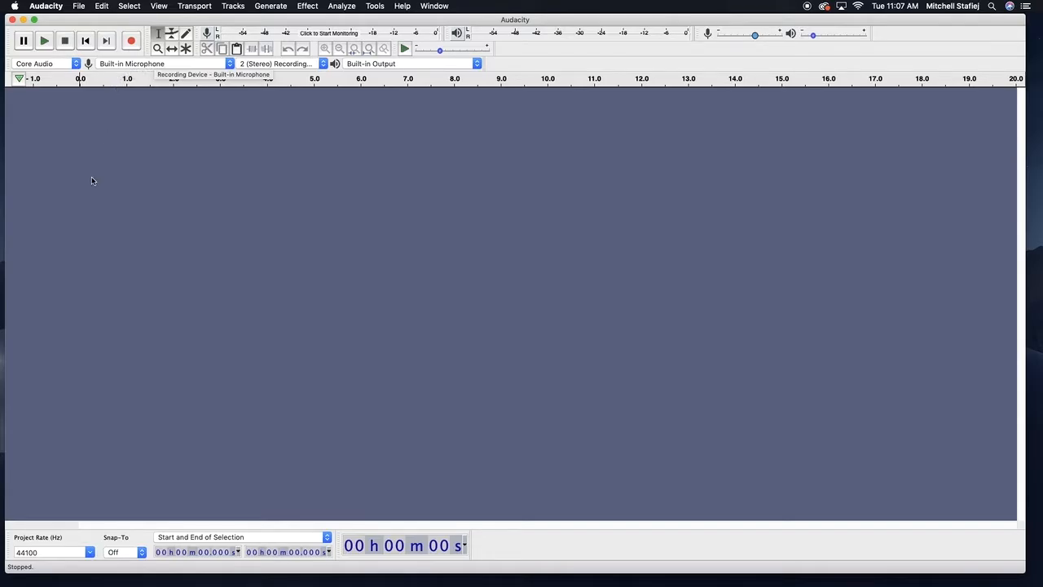
Open the recording device options and keep Built-in Microphone as the input
left_click(61, 65)
left_click(64, 65)
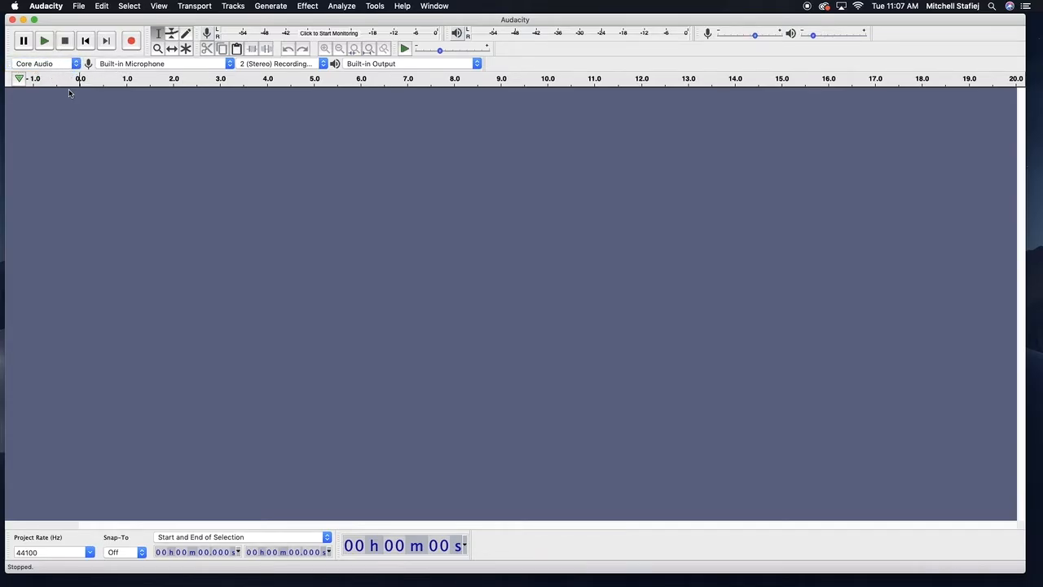
left_click(135, 69)
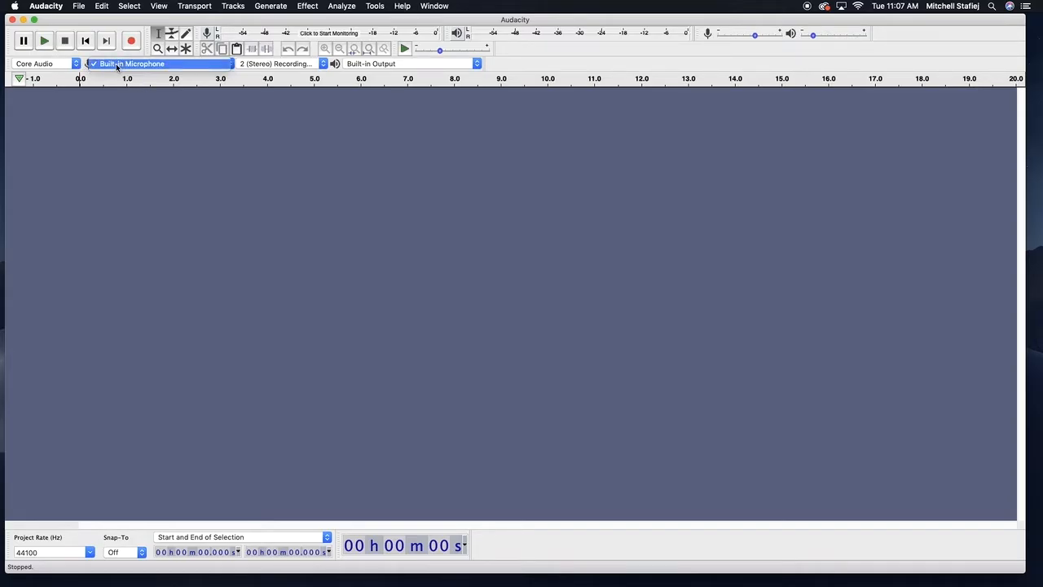
left_click(117, 66)
Switch the recording channels to 1 (Mono) and back to 2 (Stereo)
left_click(263, 66)
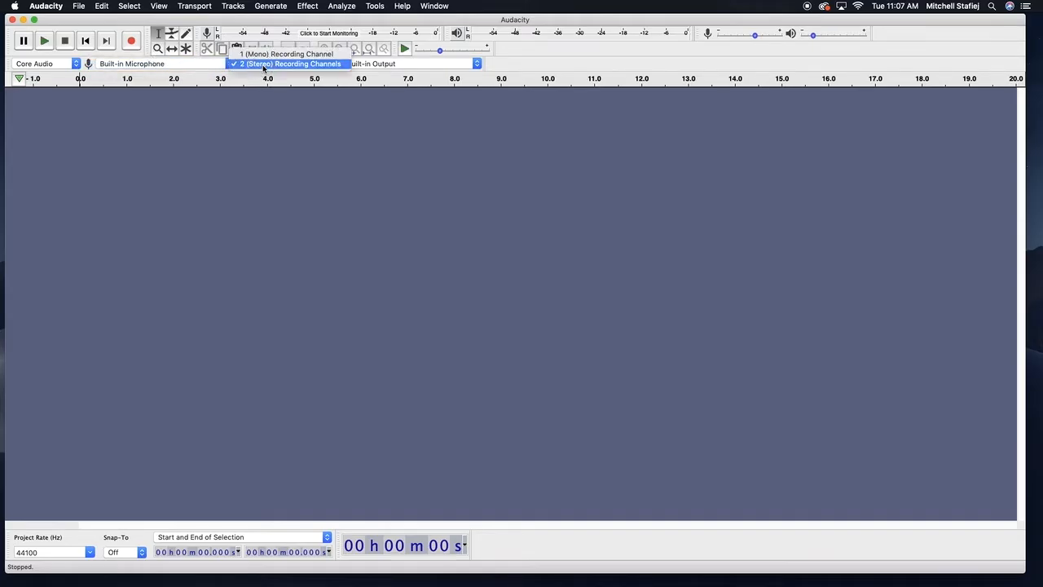
left_click(263, 65)
left_click(263, 65)
left_click(292, 54)
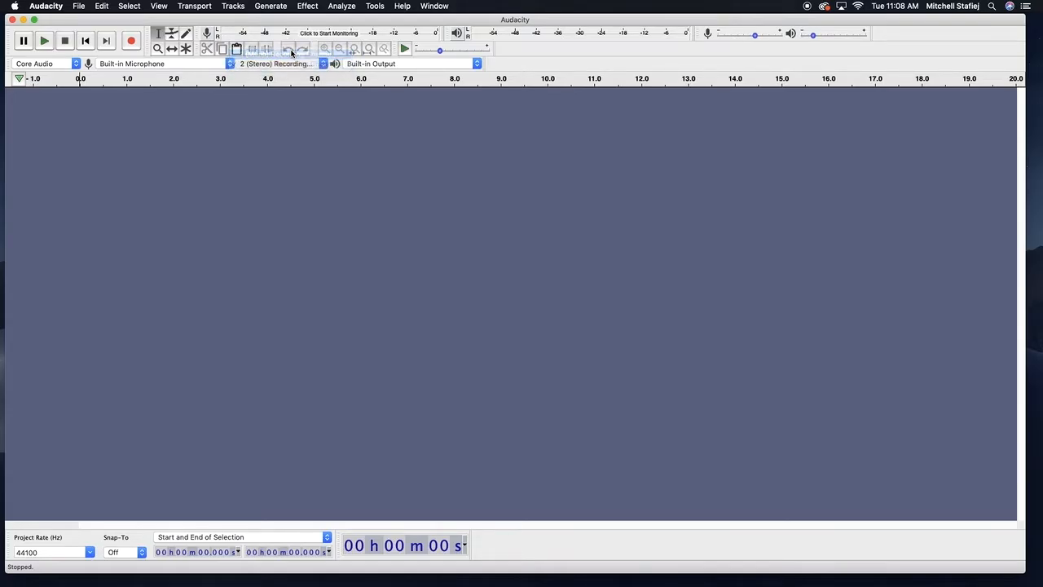
left_click(243, 63)
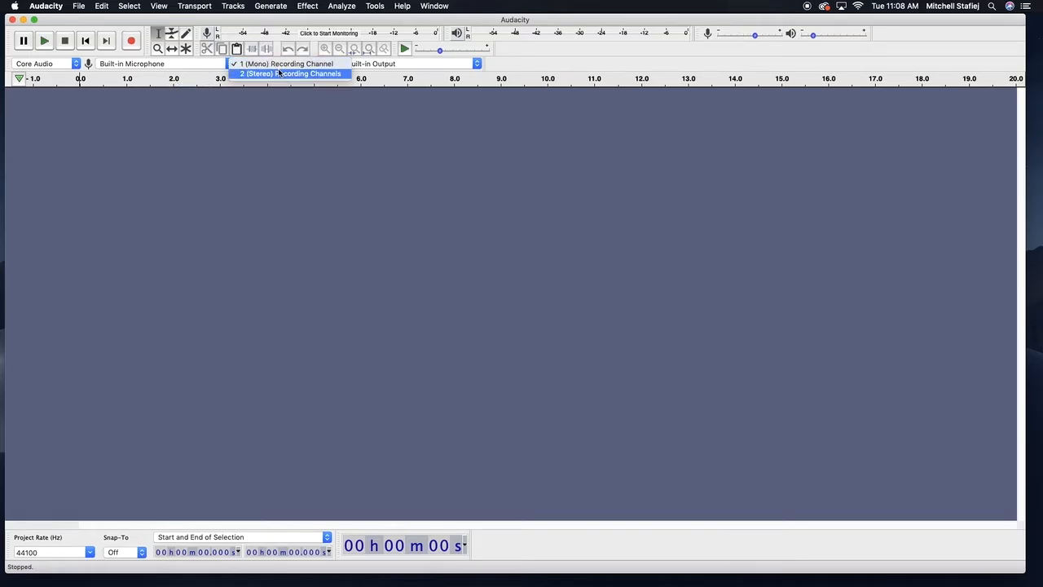
left_click(280, 74)
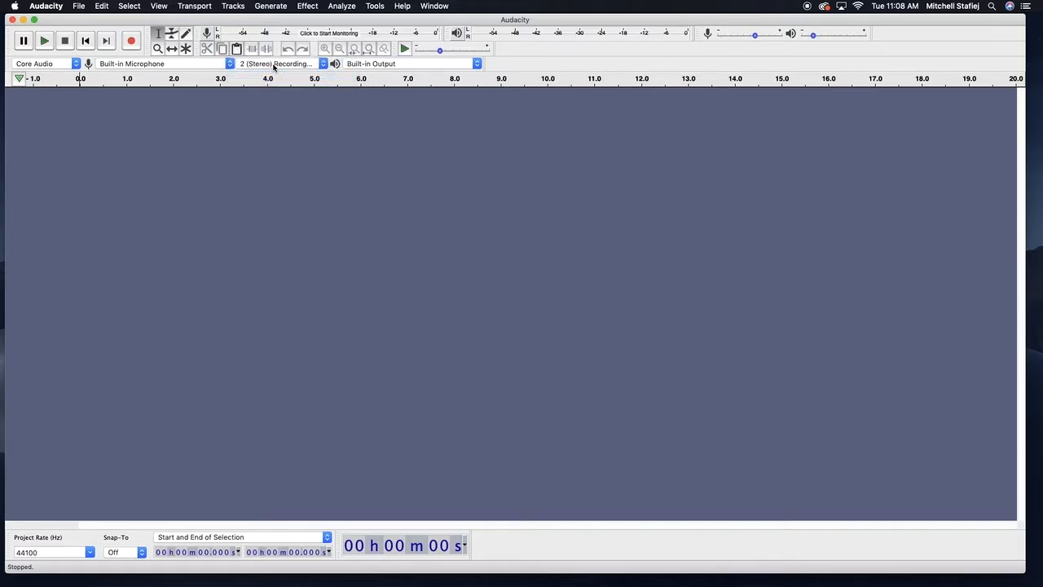
Switch the recording channels to 1 (Mono) once more, then return them to 2 (Stereo)
left_click(274, 65)
left_click(277, 53)
left_click(280, 64)
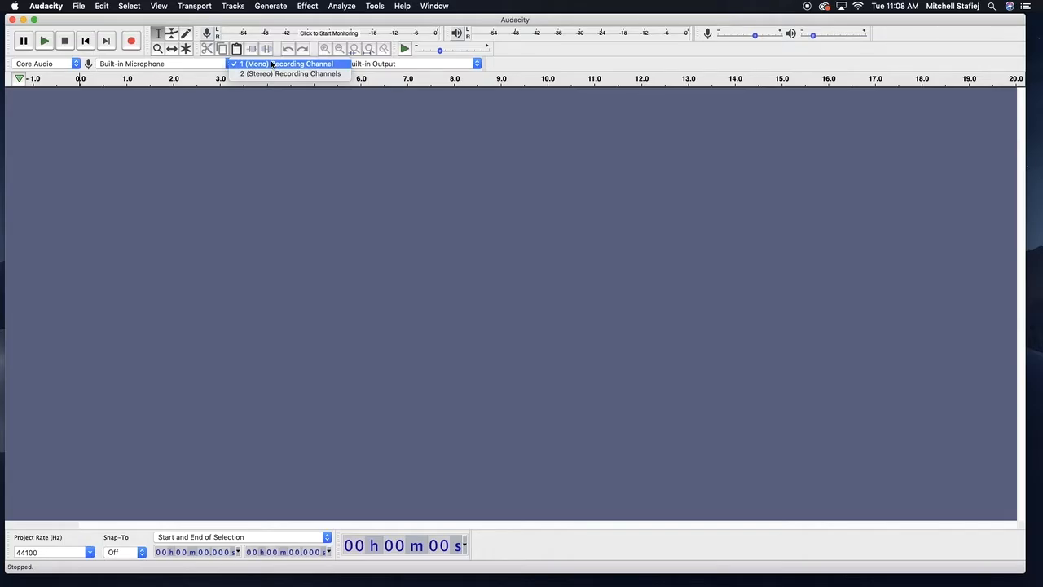
left_click(244, 74)
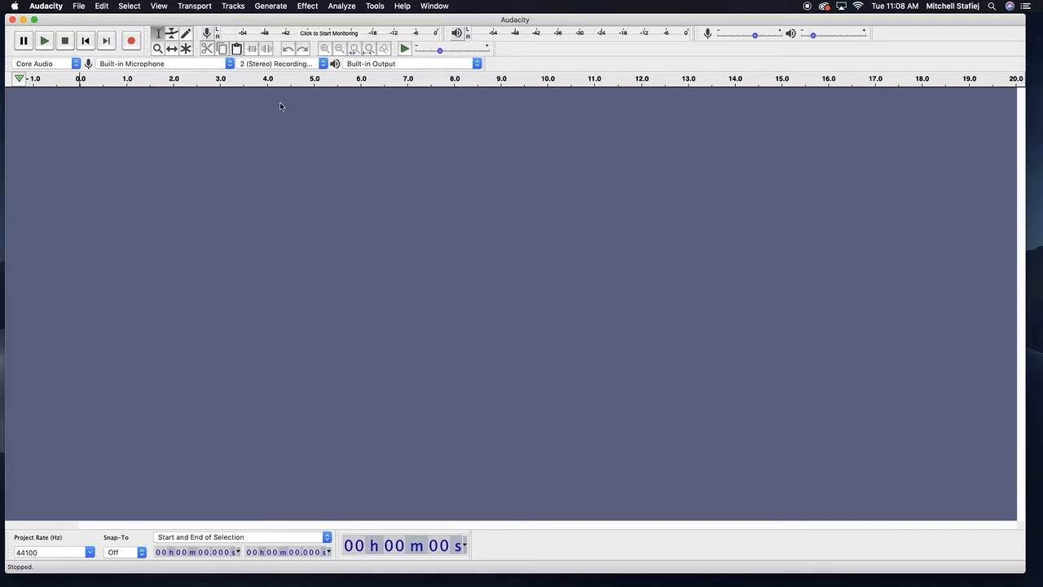
Switch the playback device to HDMI, then back to Built-in Output
left_click(354, 63)
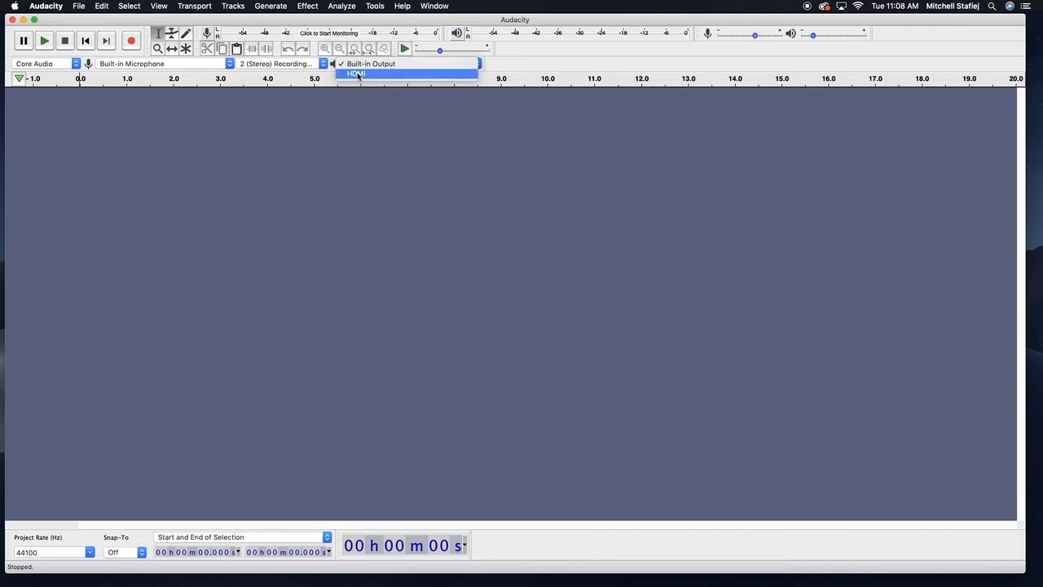
left_click(361, 64)
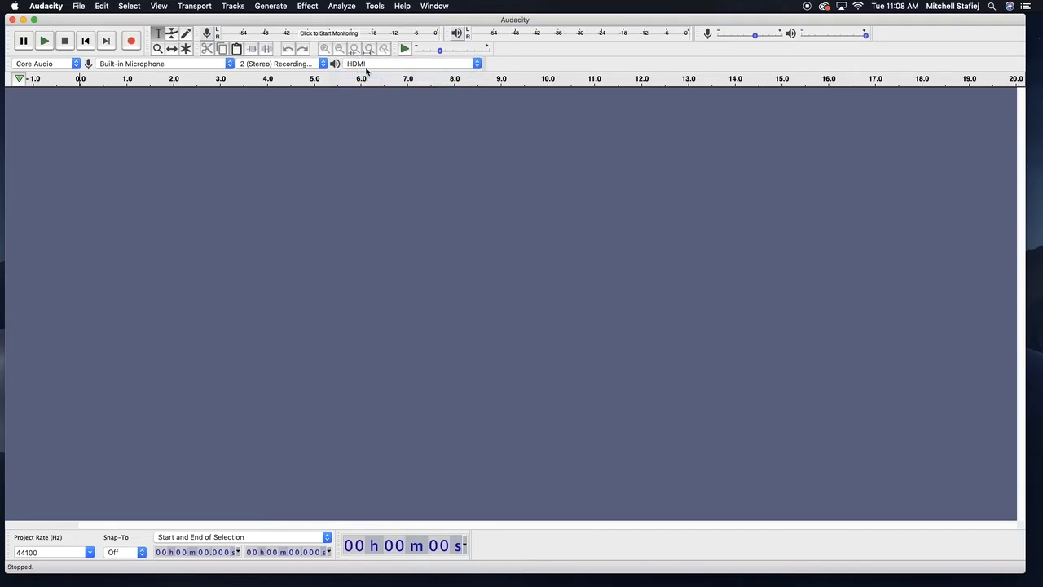
left_click(365, 67)
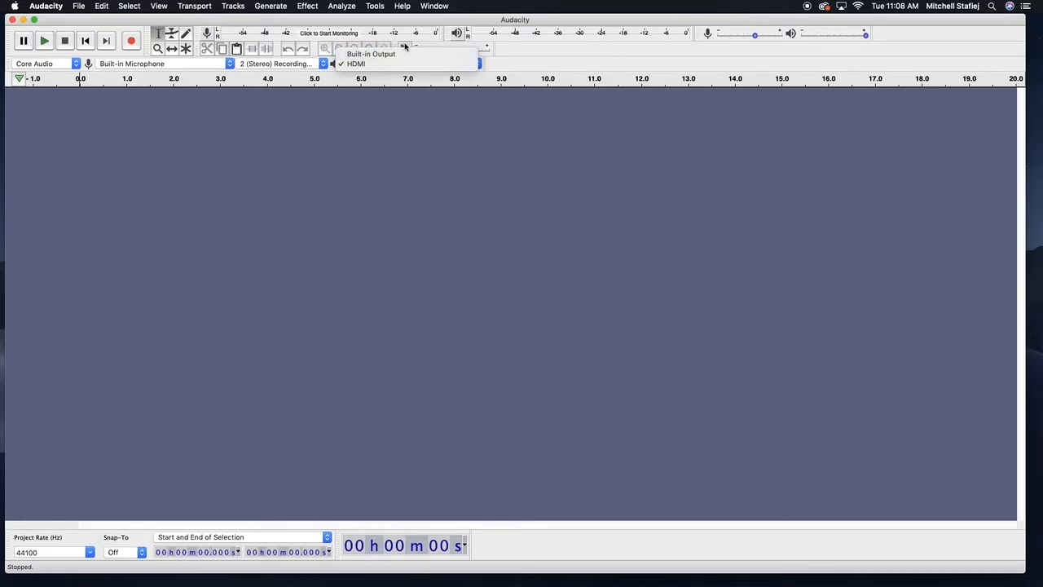
left_click(402, 54)
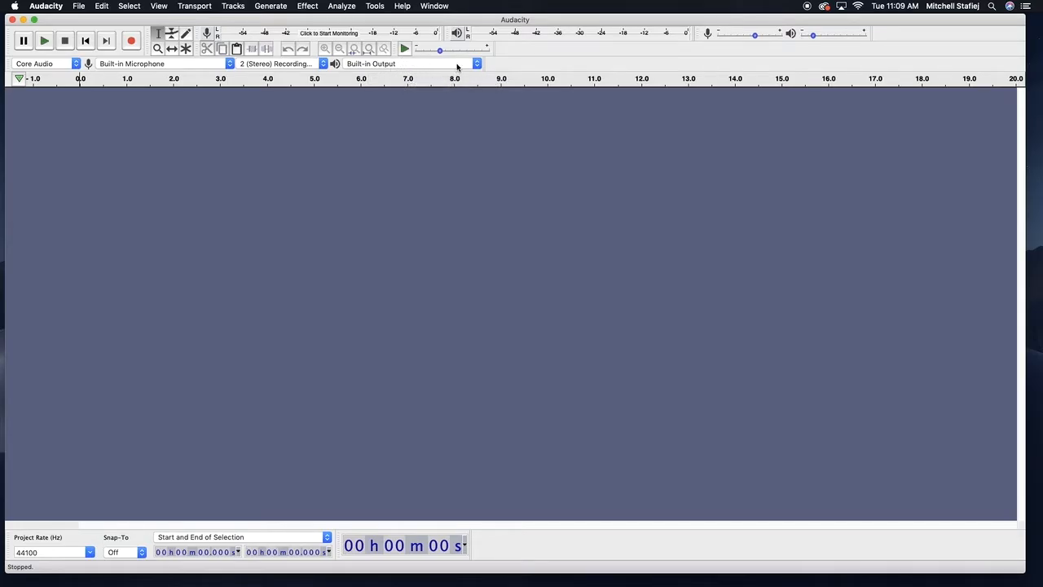
Review the playback device options again, keeping Built-in Output selected
left_click(358, 65)
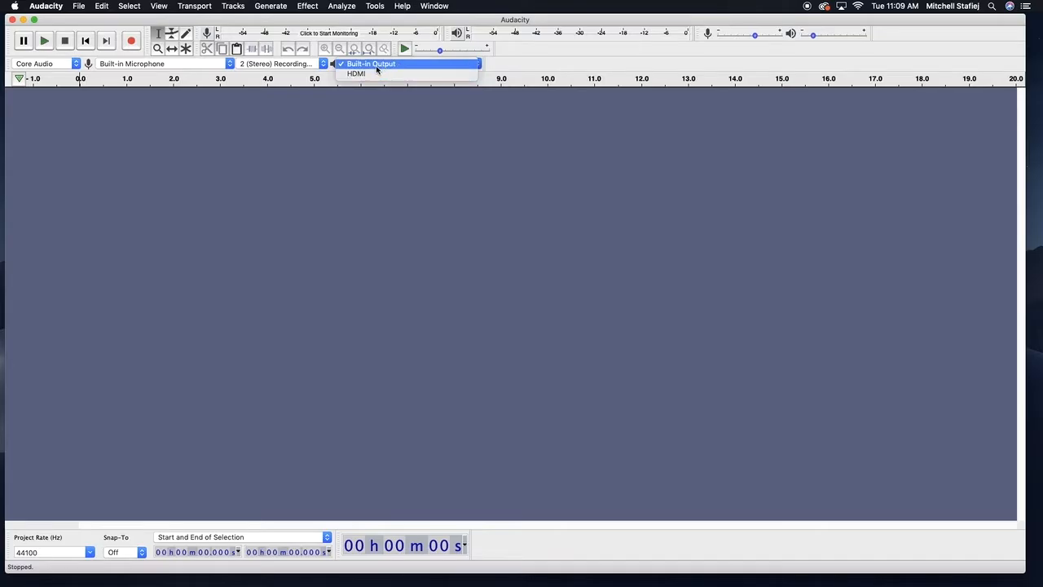
left_click(377, 67)
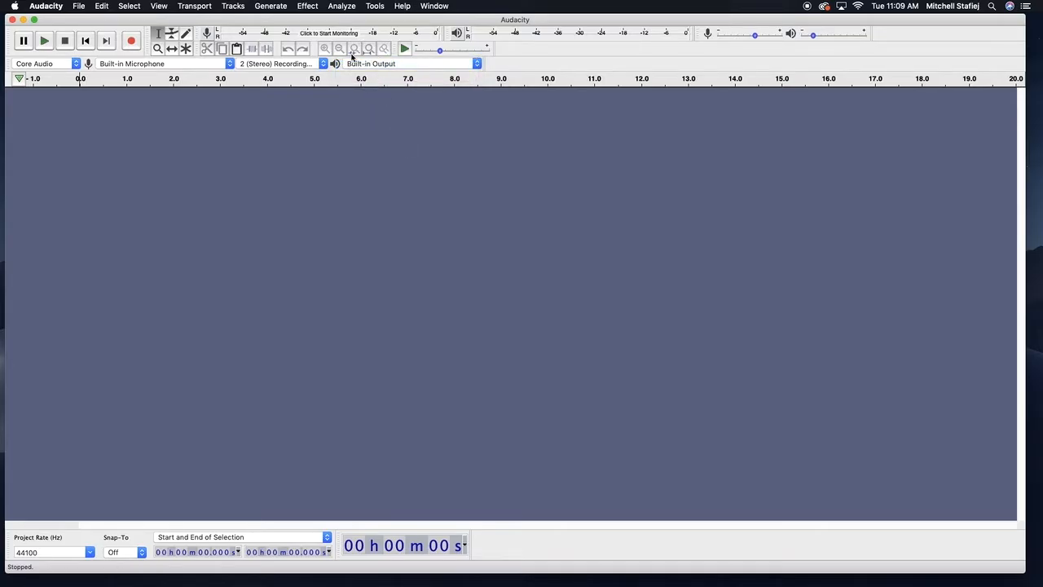
left_click(419, 67)
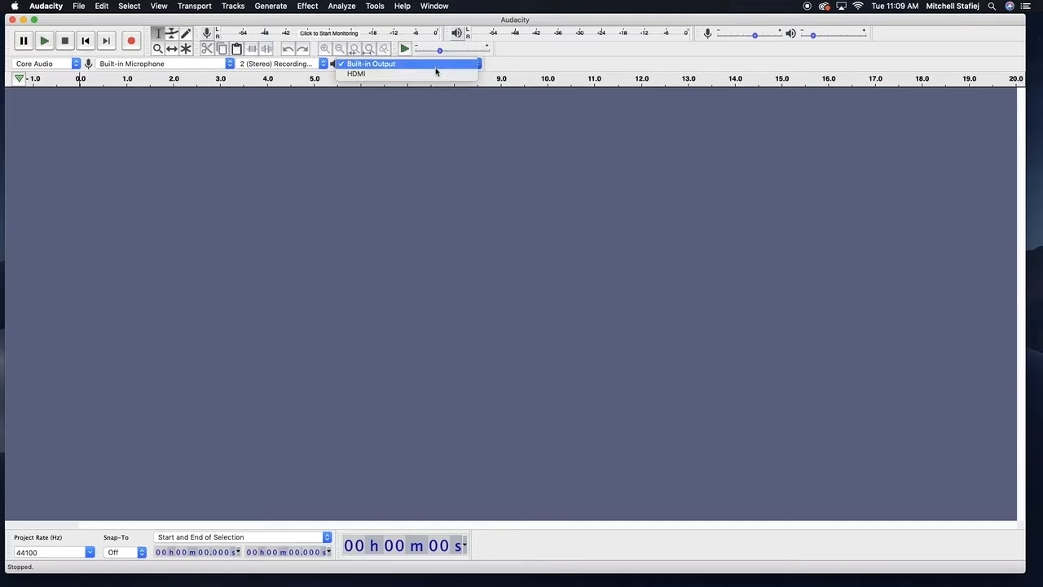
left_click(426, 65)
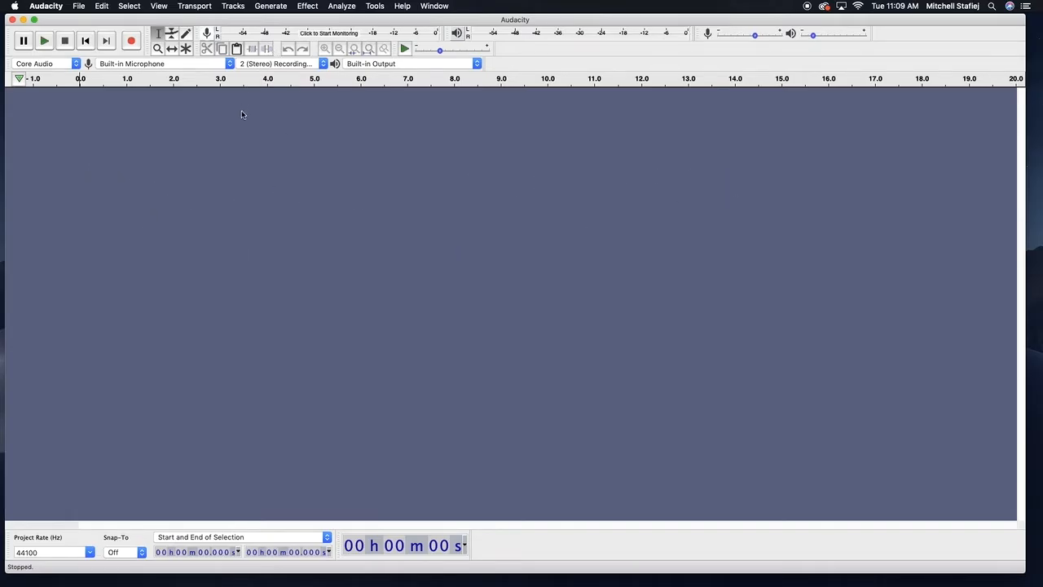
Try the Zoom and Selection tools, then pick the Time Shift tool
left_click(157, 49)
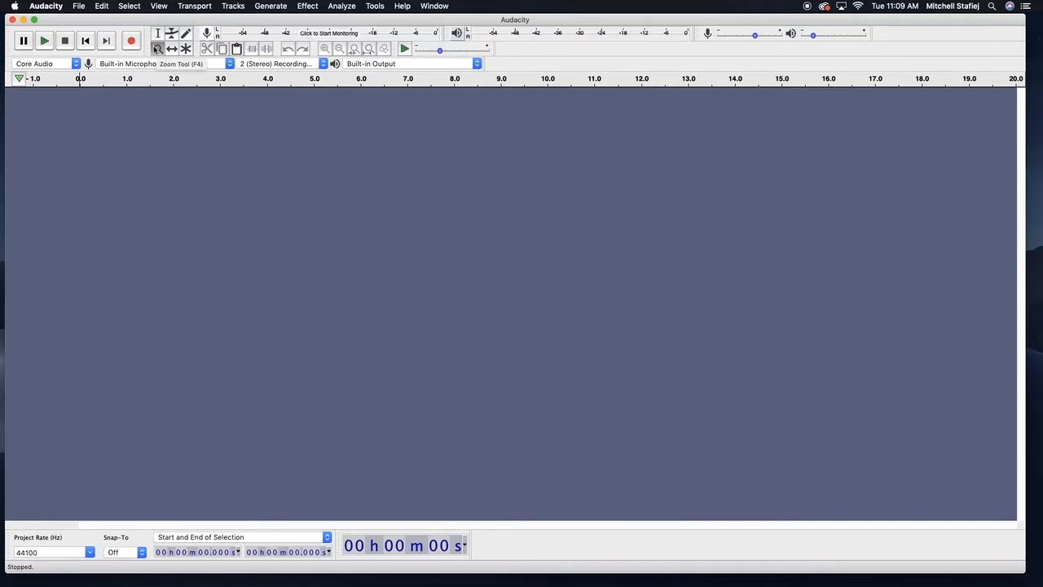
left_click(158, 37)
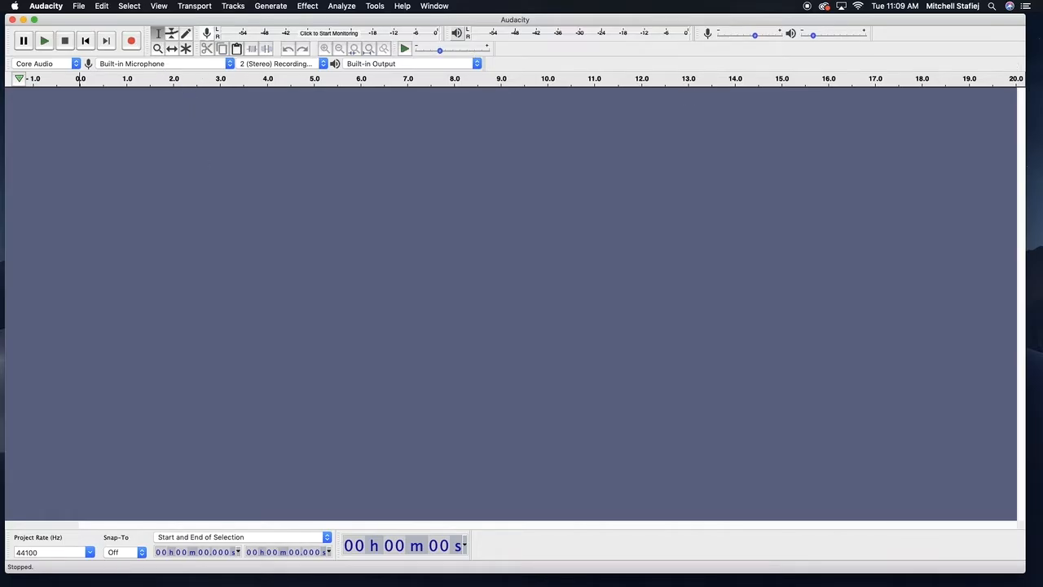
key("F4")
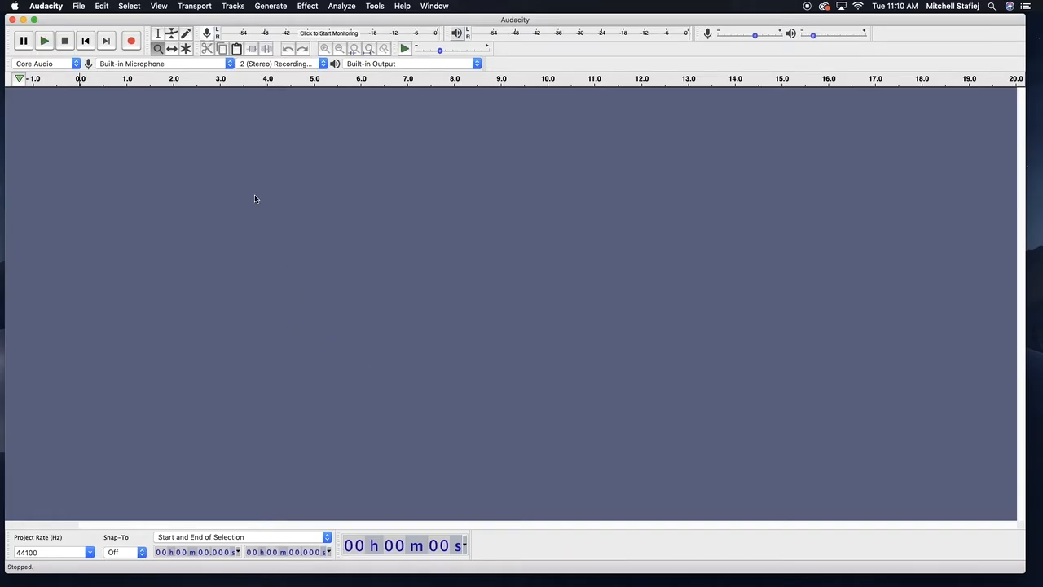
left_click(171, 48)
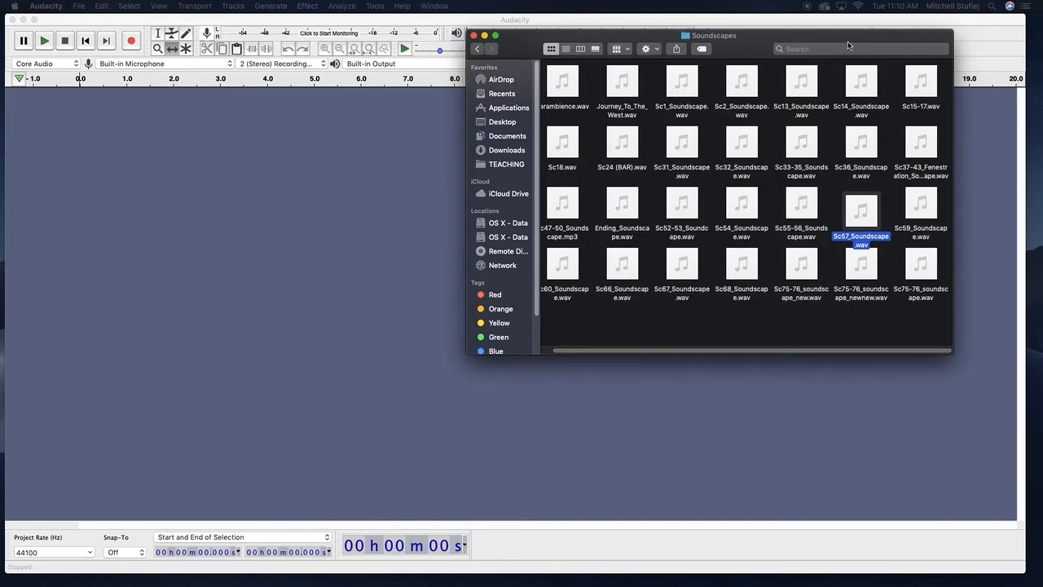
Import Sc57_Soundscape.wav by dropping it from the Soundscapes folder into the project, and examine the project rate field
left_click_drag(861, 255, 274, 186)
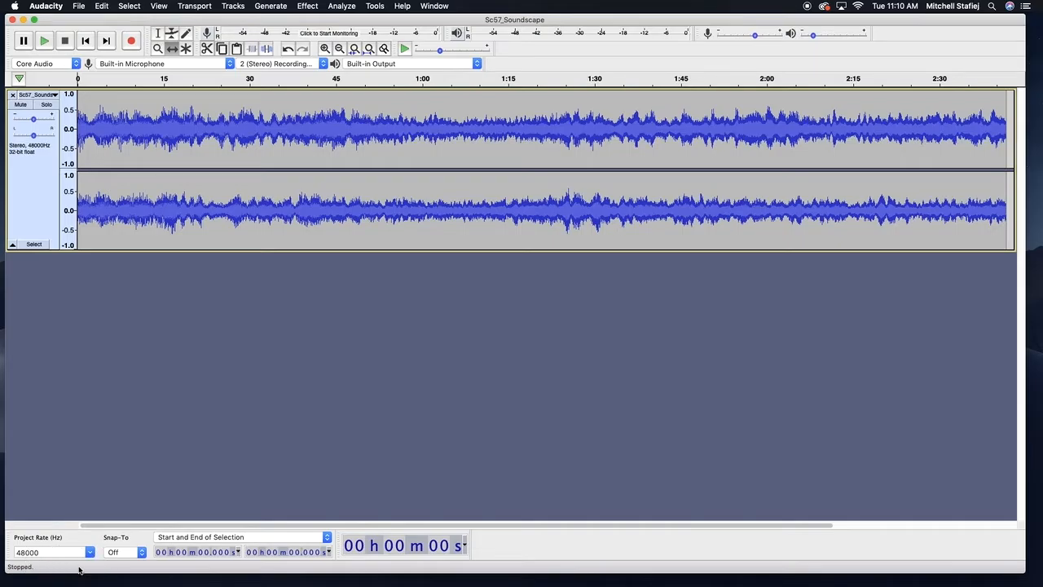
left_click(18, 554)
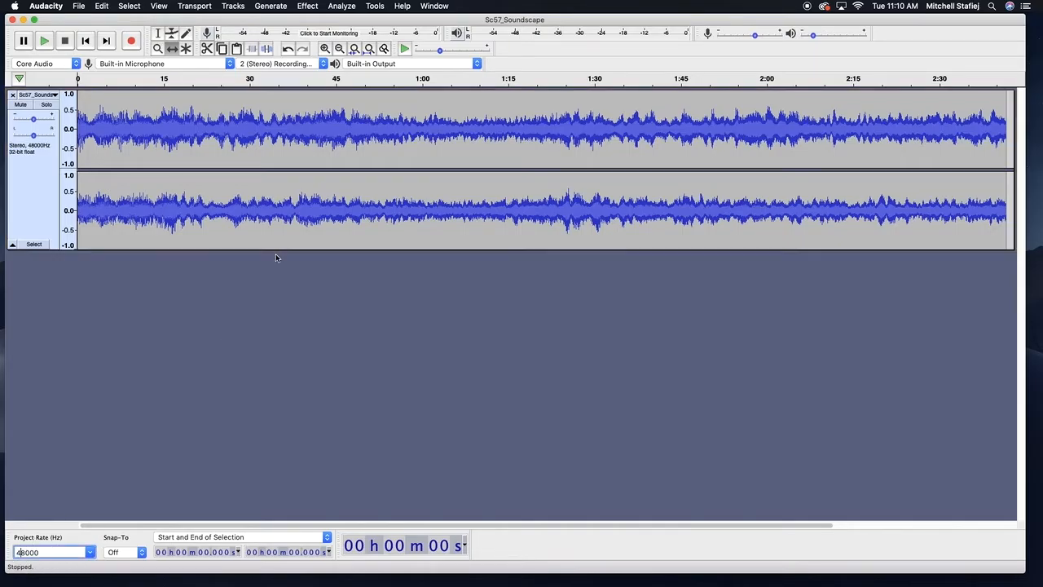
double_click(23, 554)
left_click(30, 555)
double_click(35, 555)
left_click(30, 554)
Select sections of the waveform with the Selection tool, finishing on about 1:07 to 1:35
left_click(42, 186)
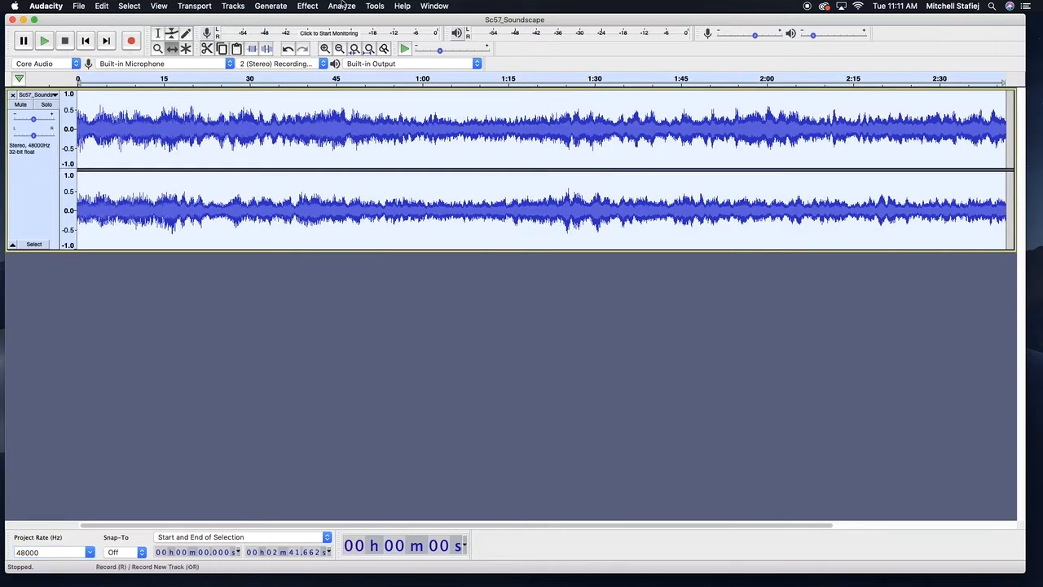
left_click(159, 34)
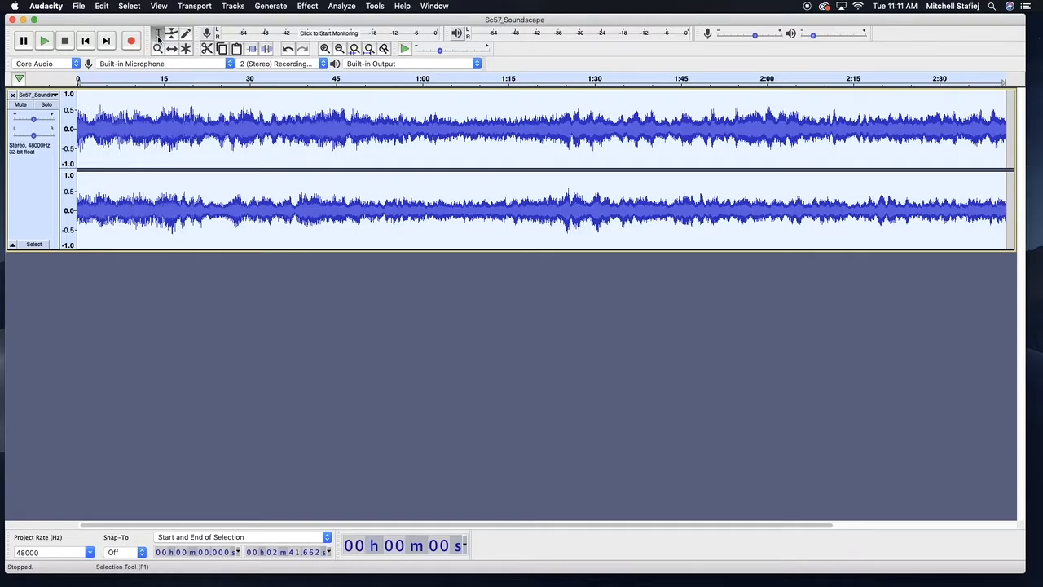
left_click_drag(86, 129, 397, 137)
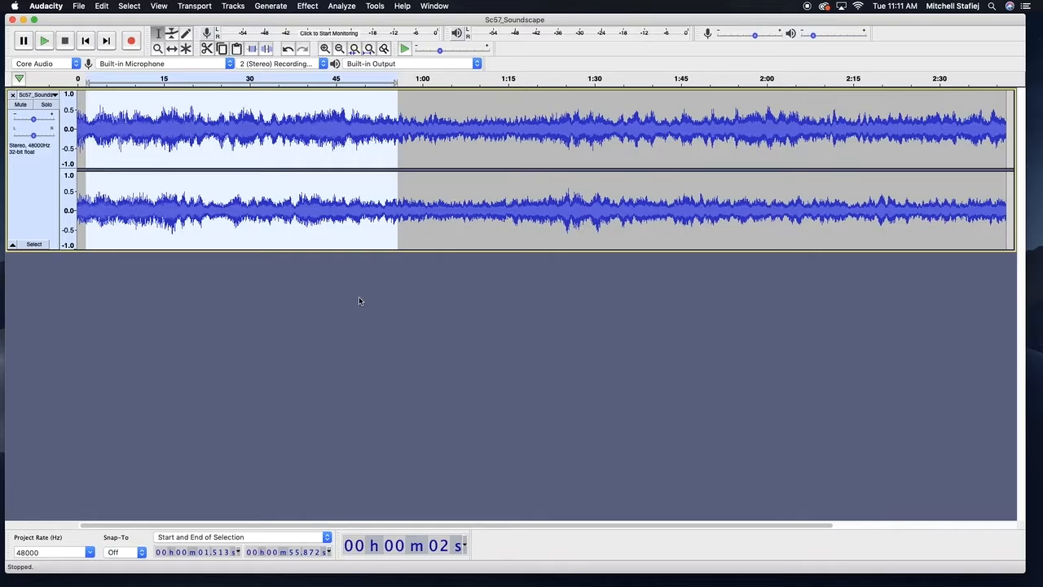
left_click(284, 146)
left_click_drag(198, 134, 466, 144)
left_click(623, 153)
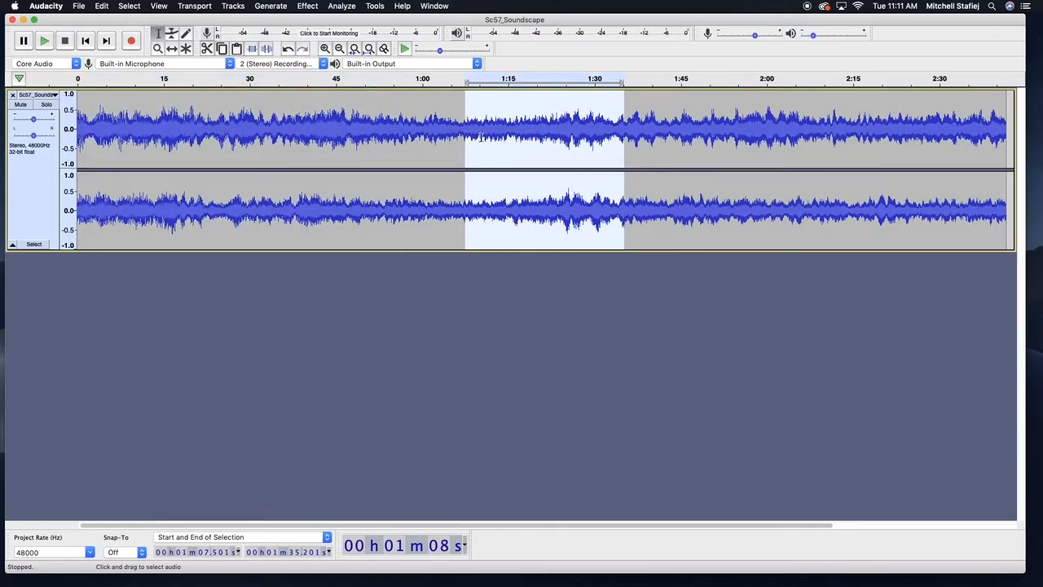
Select the whole soundscape clip, sweeping from its end back to its start
left_click(396, 148)
left_click_drag(411, 149, 642, 188)
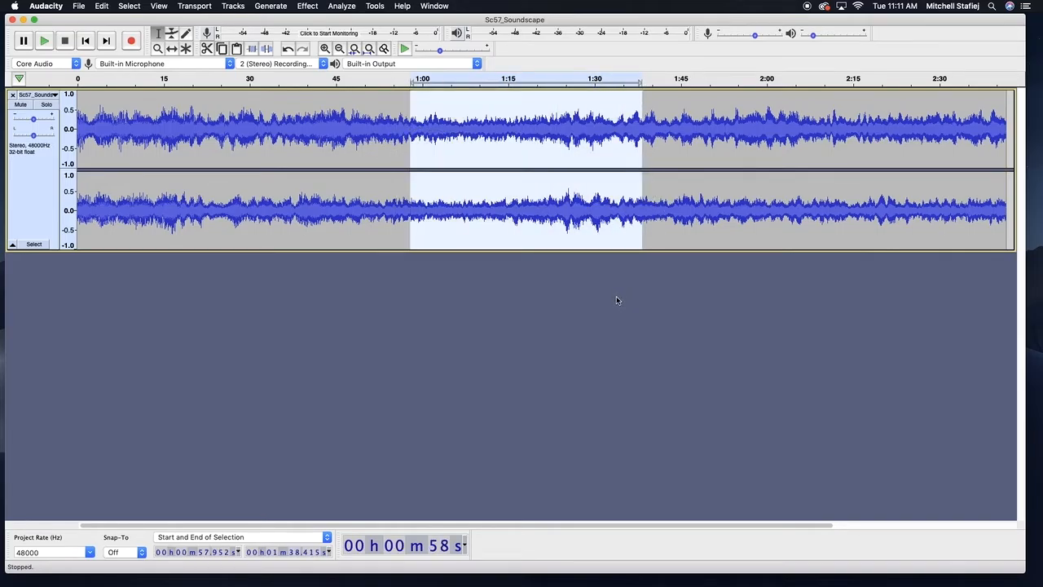
left_click(588, 317)
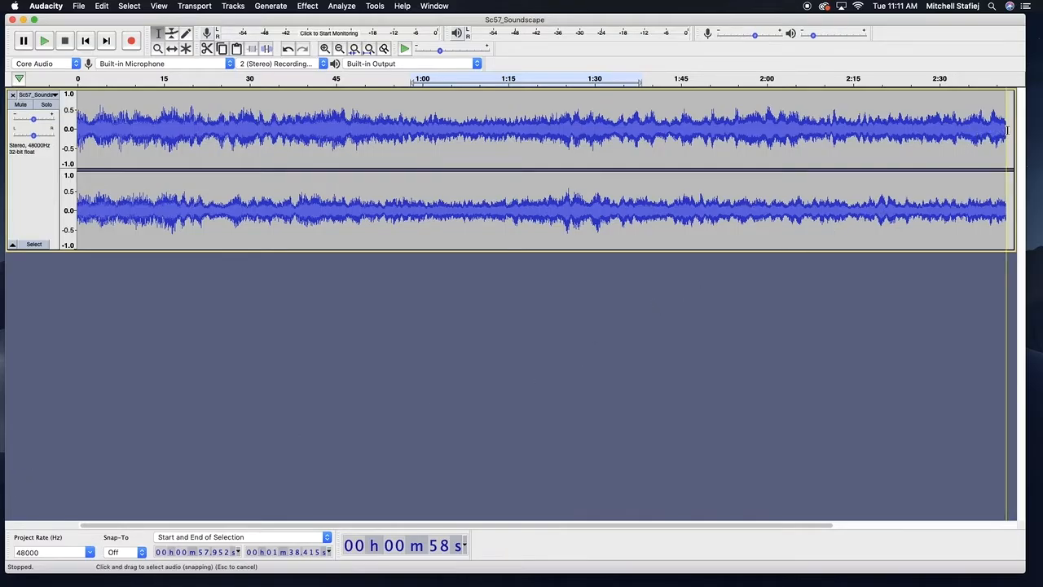
left_click_drag(1007, 129, 57, 122)
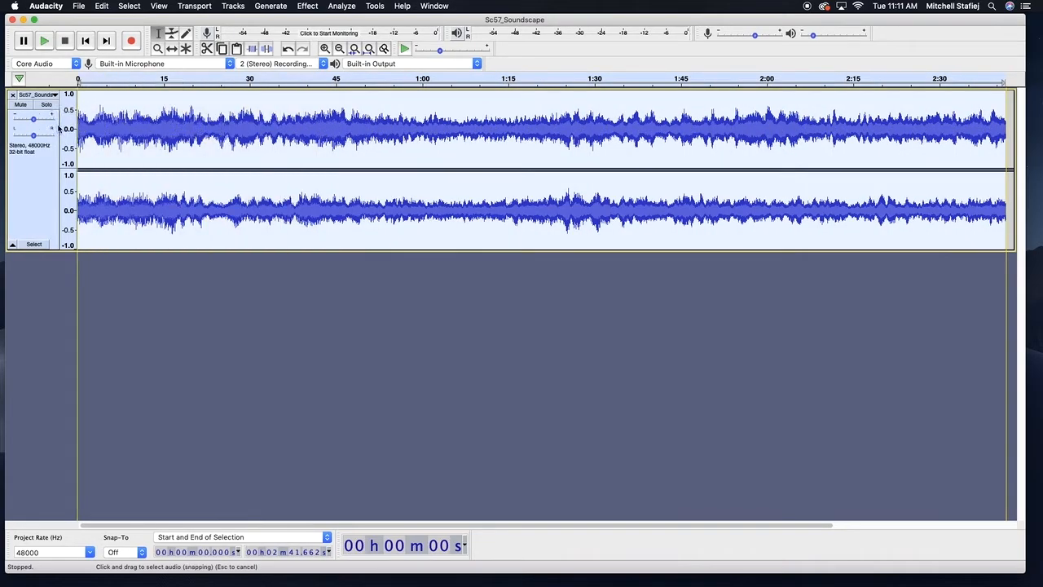
Deselect the audio, then select and deselect the whole soundscape track from its track control panel
left_click(683, 368)
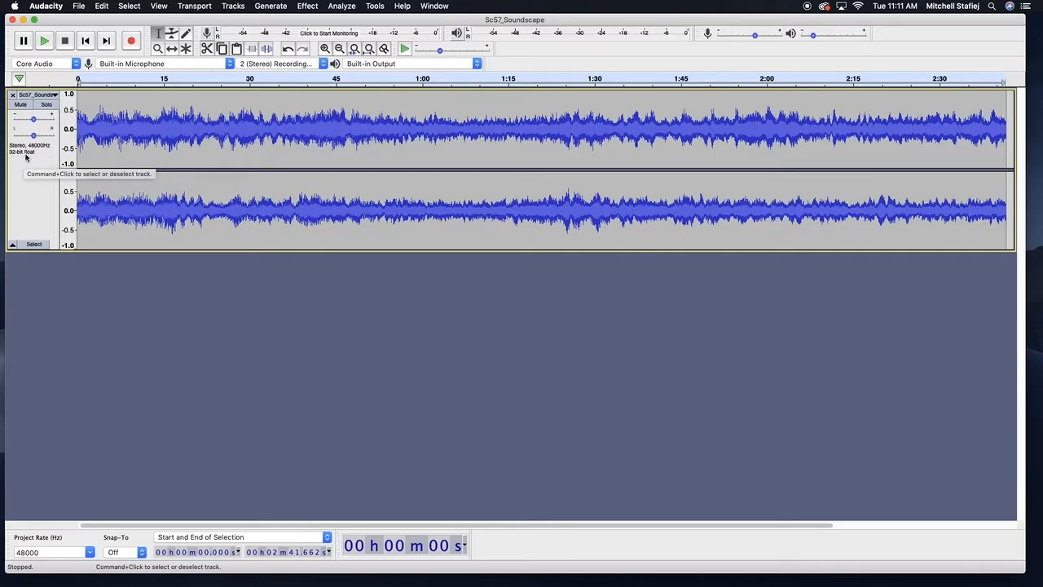
left_click(27, 179)
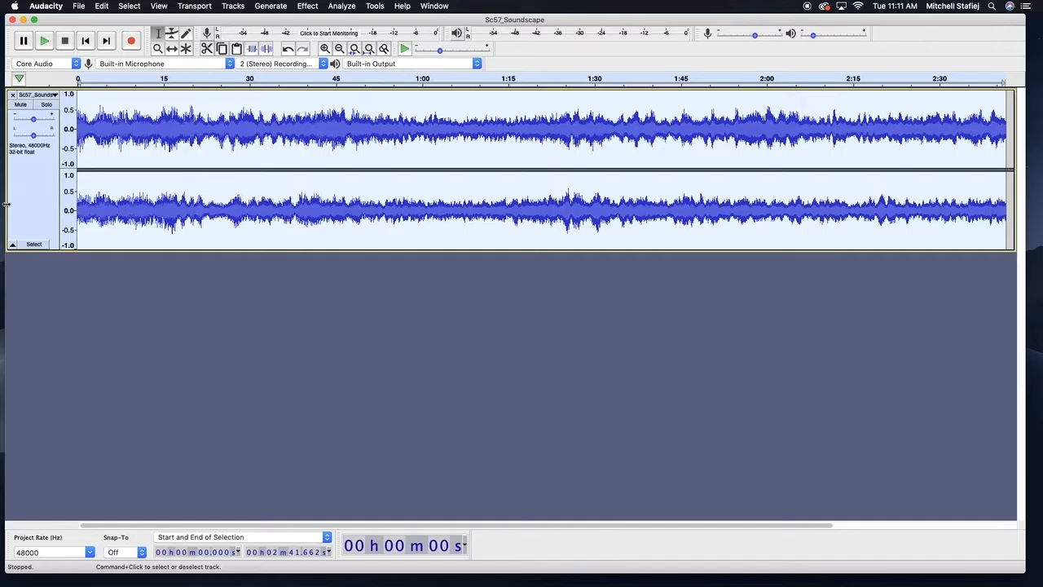
left_click(29, 190)
left_click(60, 315)
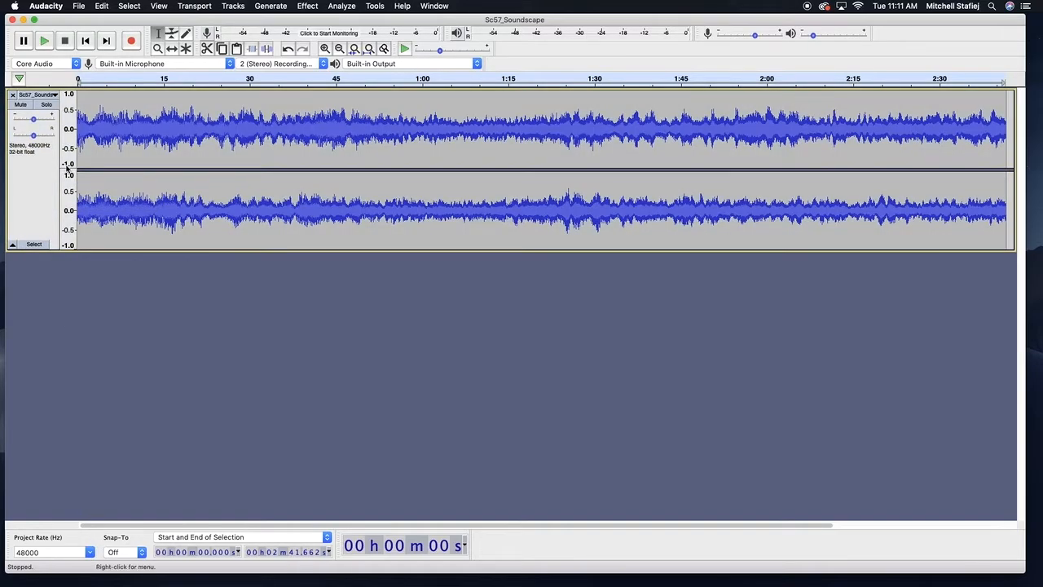
Zoom in and out on the soundscape waveform with the Zoom tool, scrolling along the timeline
left_click(157, 48)
left_click(252, 136)
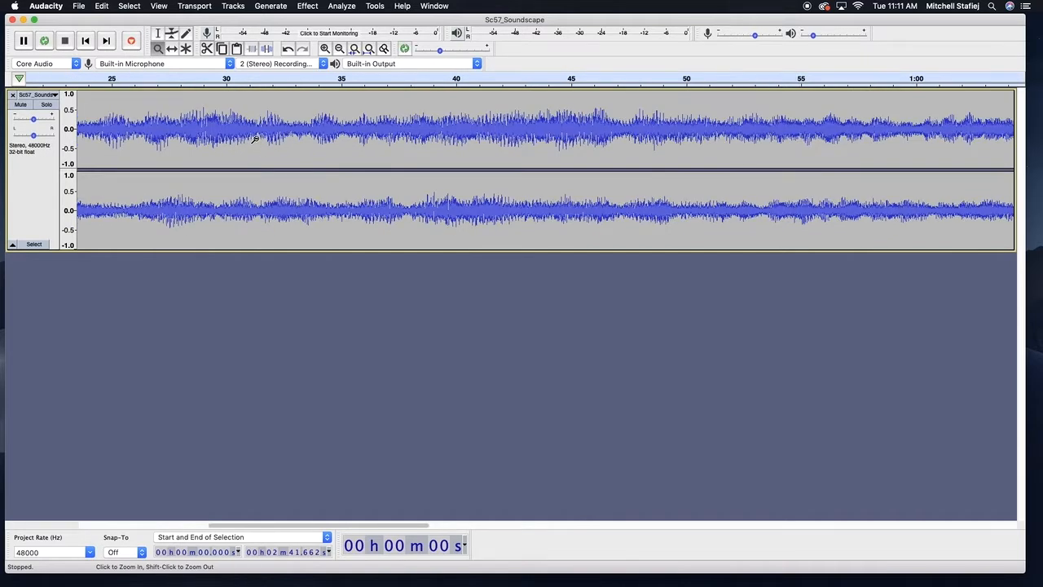
left_click(253, 139, "shift")
left_click(254, 139, "shift")
left_click(253, 138, "shift")
left_click(254, 138, "shift")
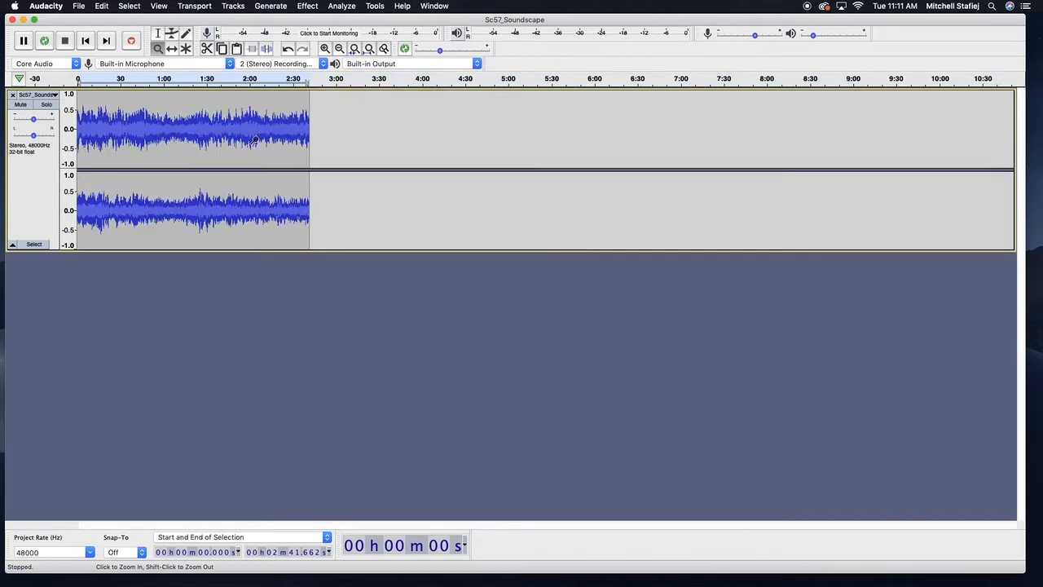
left_click(254, 139, "shift")
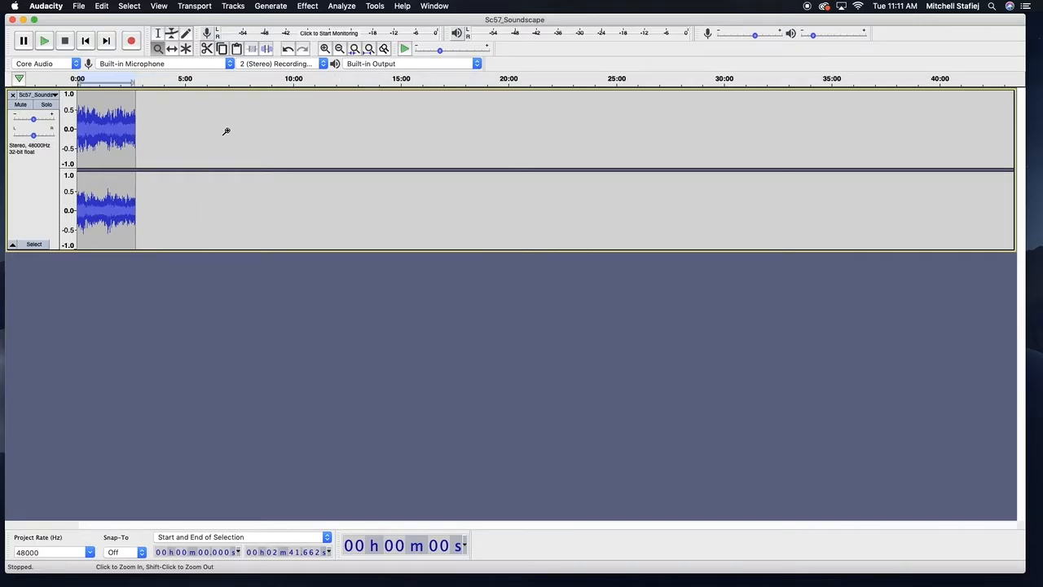
scroll(225, 131, "right", 5)
left_click(226, 131)
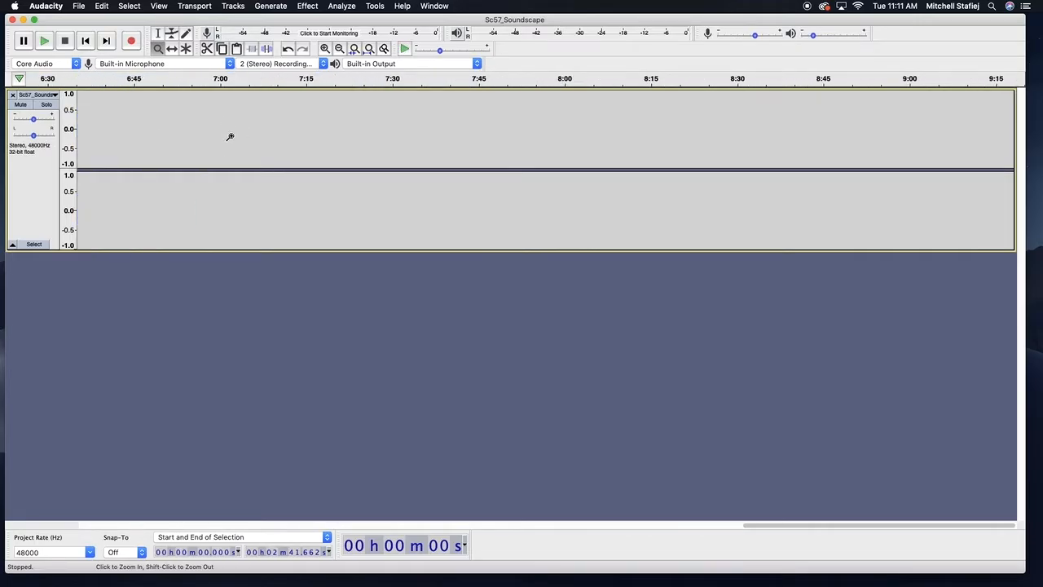
left_click(216, 135, "shift")
left_click(216, 135, "shift")
left_click(215, 134, "shift")
left_click(216, 134, "shift")
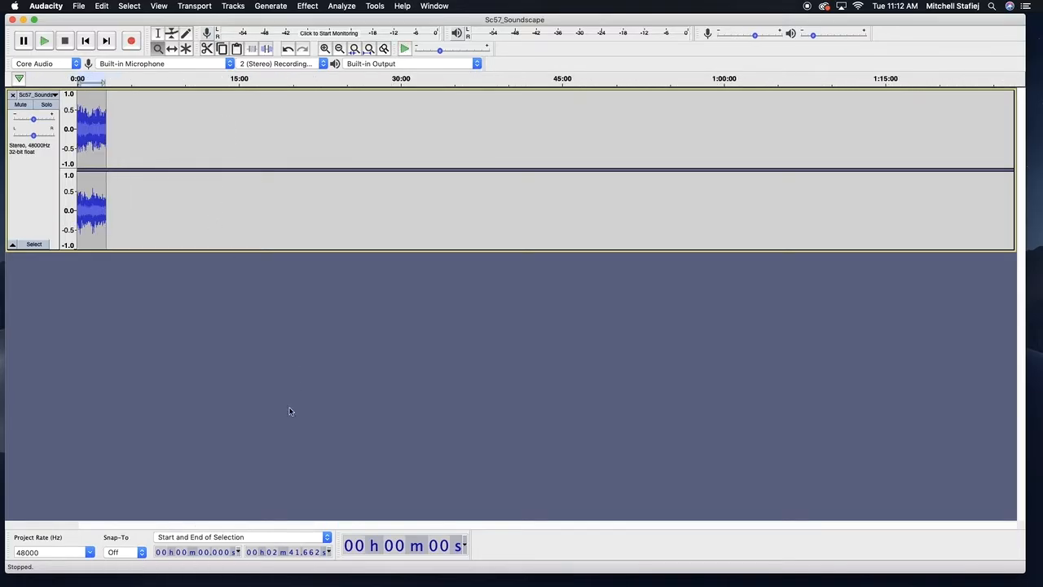
left_click(84, 137)
left_click(84, 137)
left_click(84, 137)
left_click(84, 137)
left_click(84, 137)
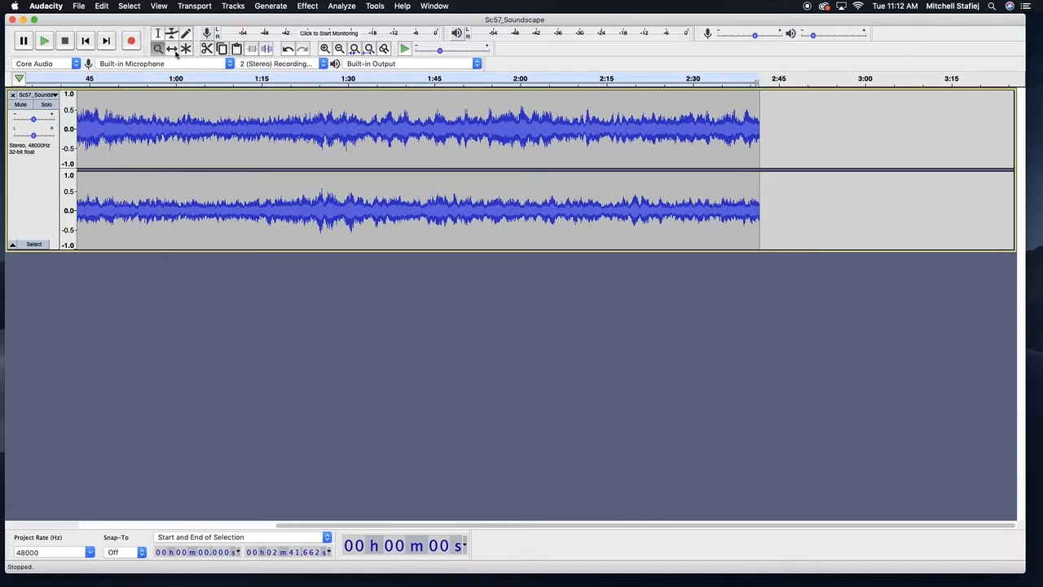
Drag the soundscape clip later along the timeline with the Time Shift tool, then back to start at 0
left_click(173, 50)
left_click_drag(178, 105, 382, 106)
left_click_drag(273, 110, 380, 137)
left_click_drag(323, 524, 66, 515)
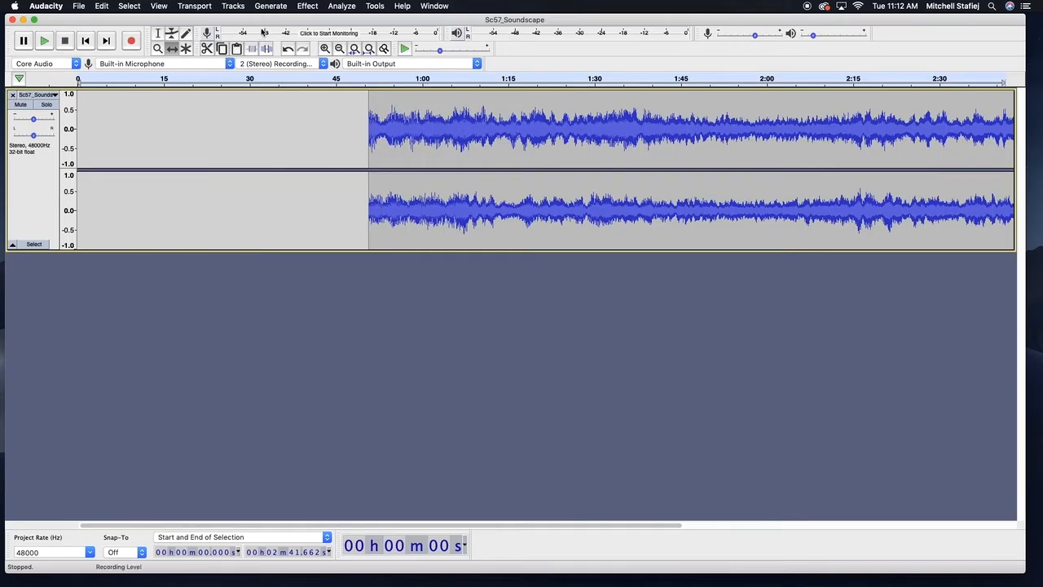
left_click_drag(465, 117, 547, 114)
left_click_drag(694, 132, 649, 153)
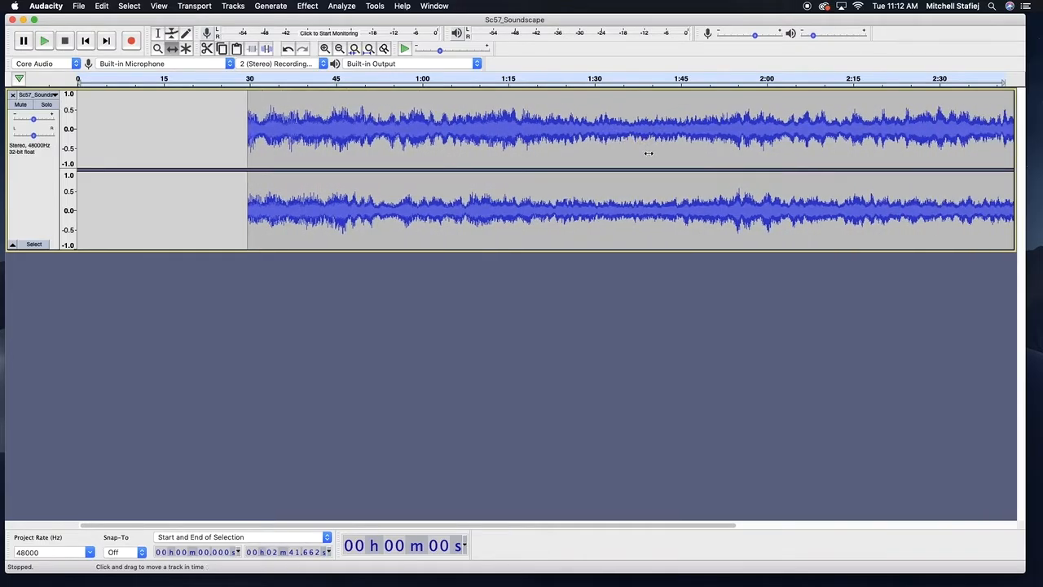
left_click_drag(499, 147, 296, 122)
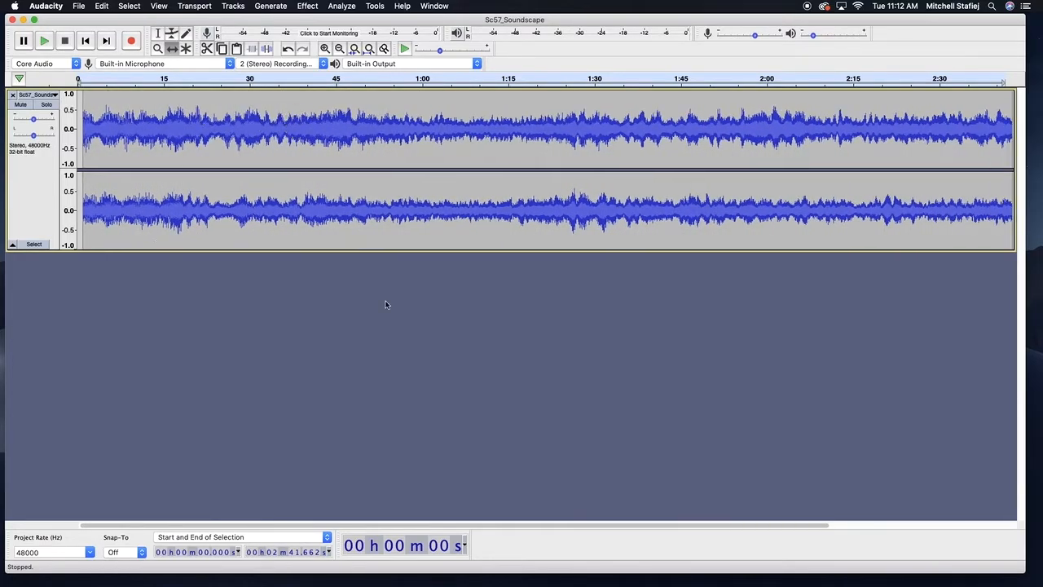
left_click_drag(243, 141, 423, 117)
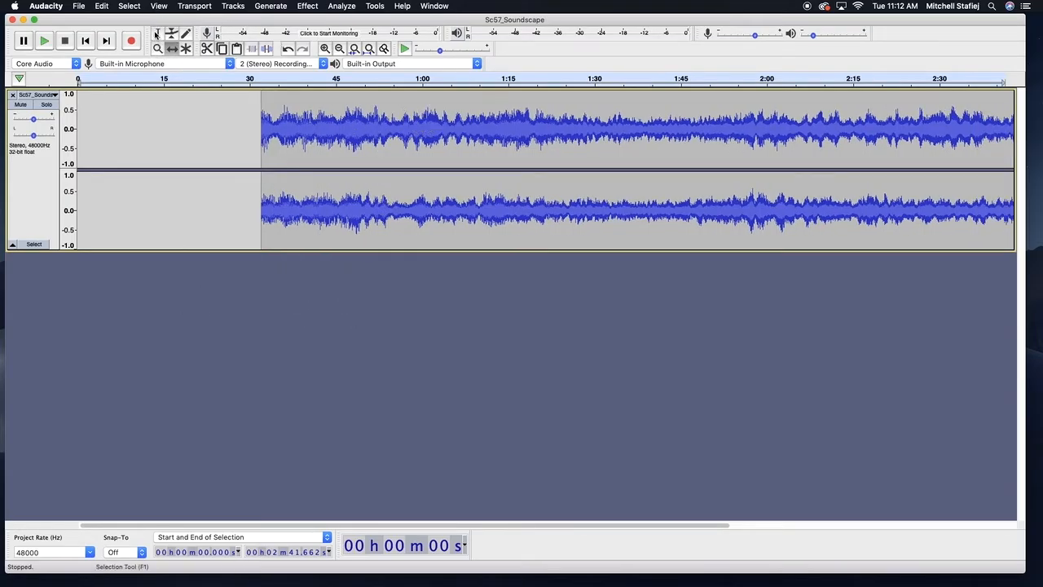
left_click_drag(339, 126, 155, 126)
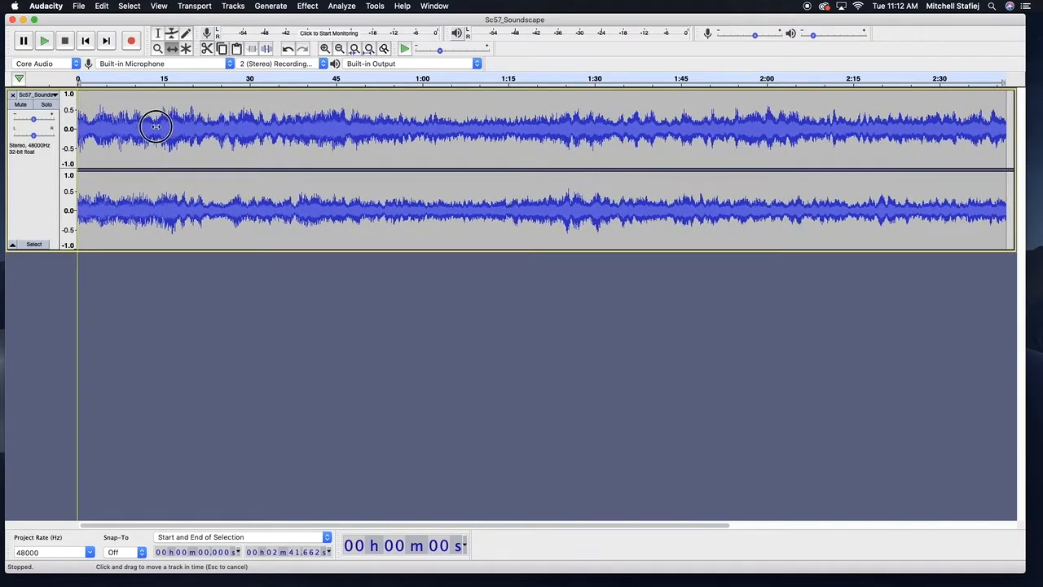
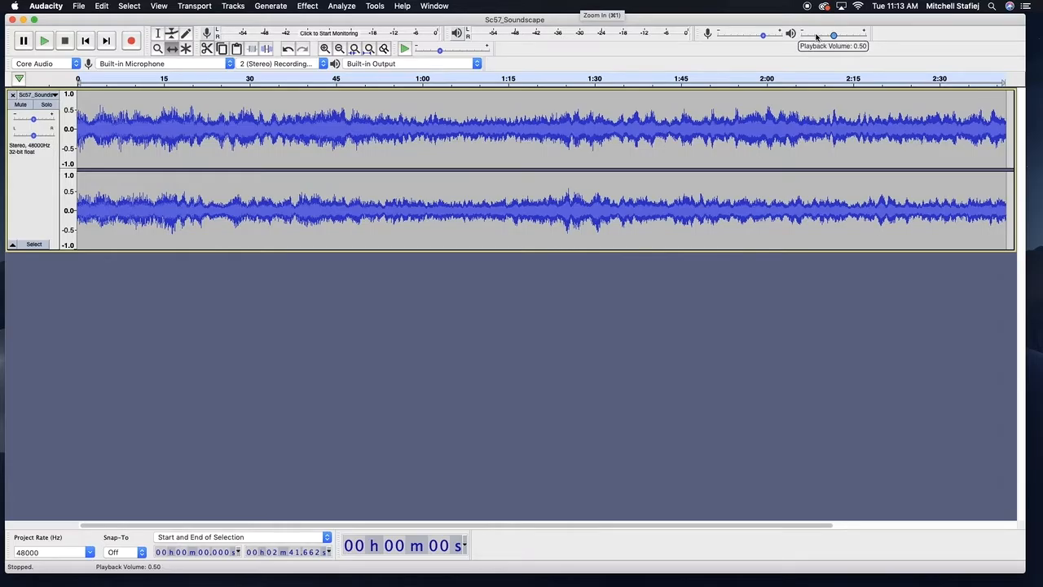
Play the soundscape from about 12 seconds with the Selection tool, adjusting the playback volume slider before and during playback
left_click_drag(837, 35, 814, 35)
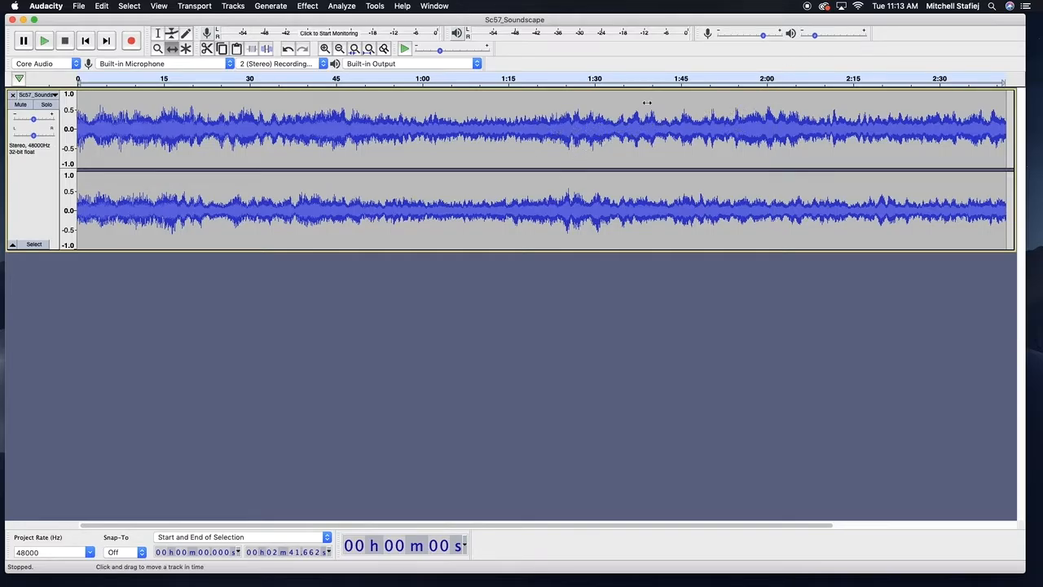
left_click_drag(814, 35, 834, 36)
left_click(159, 34)
left_click(150, 79)
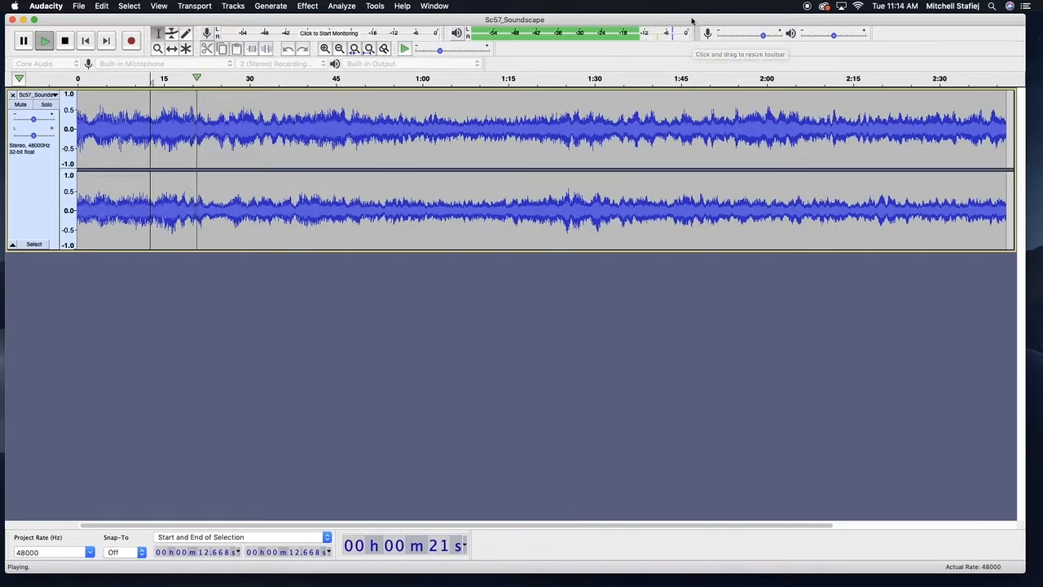
left_click_drag(834, 35, 802, 37)
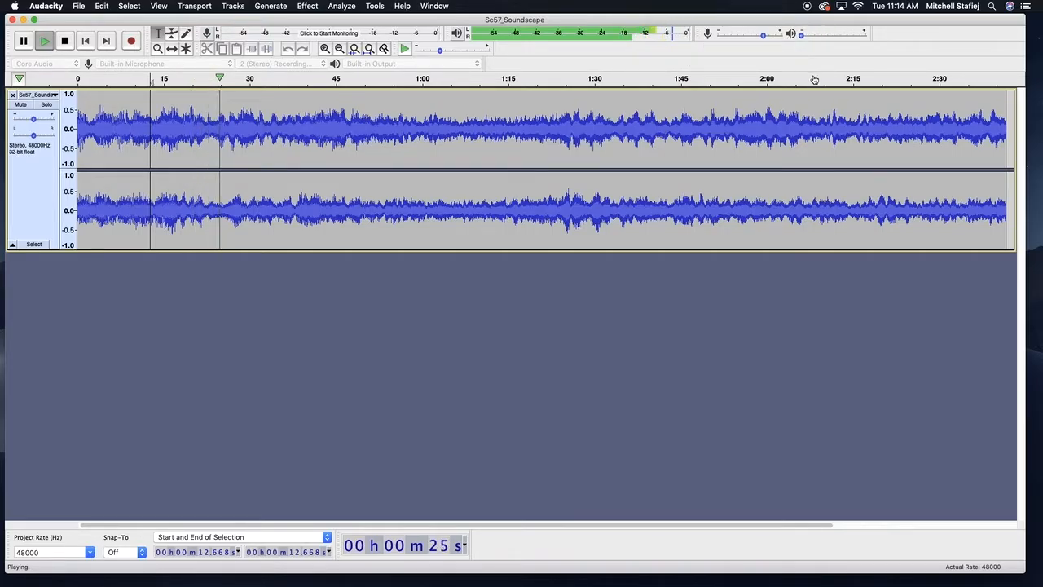
left_click_drag(801, 35, 839, 42)
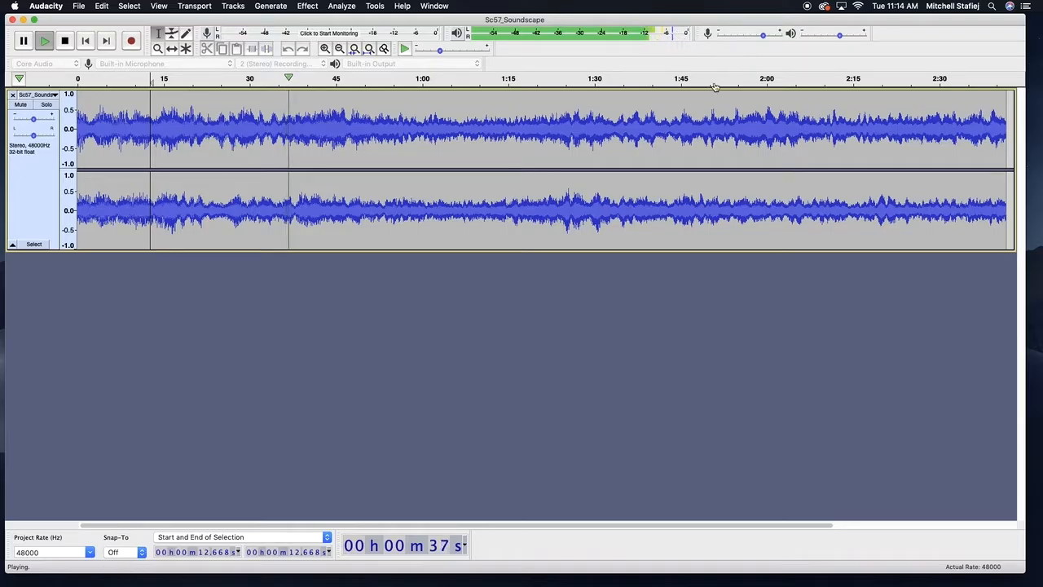
left_click_drag(840, 34, 830, 36)
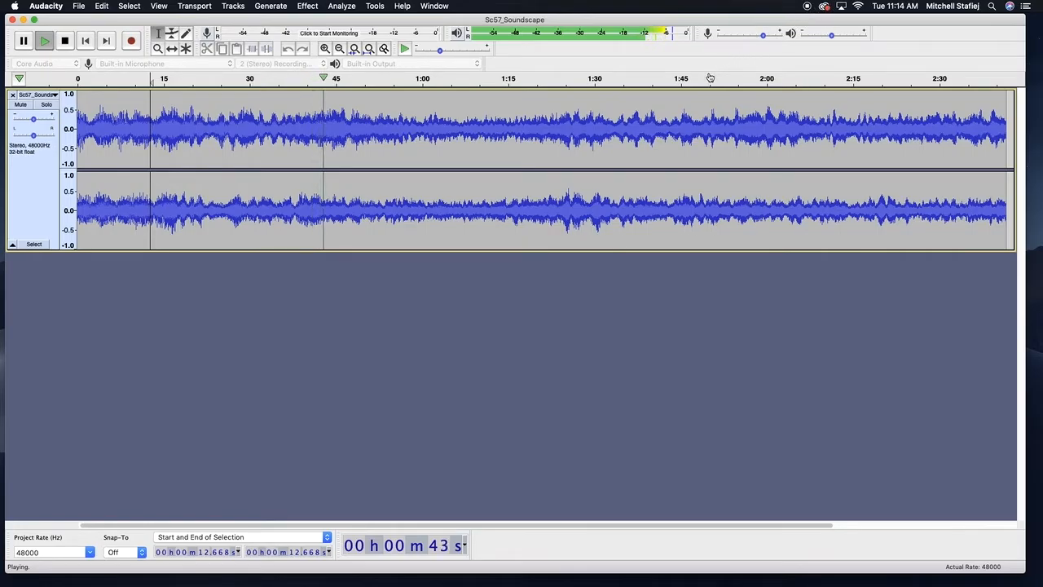
Stop playback, place the cursor at about 12 seconds in the waveform, then play and stop again
key("space")
left_click(140, 135)
left_click(105, 132)
left_click(149, 130)
key("space")
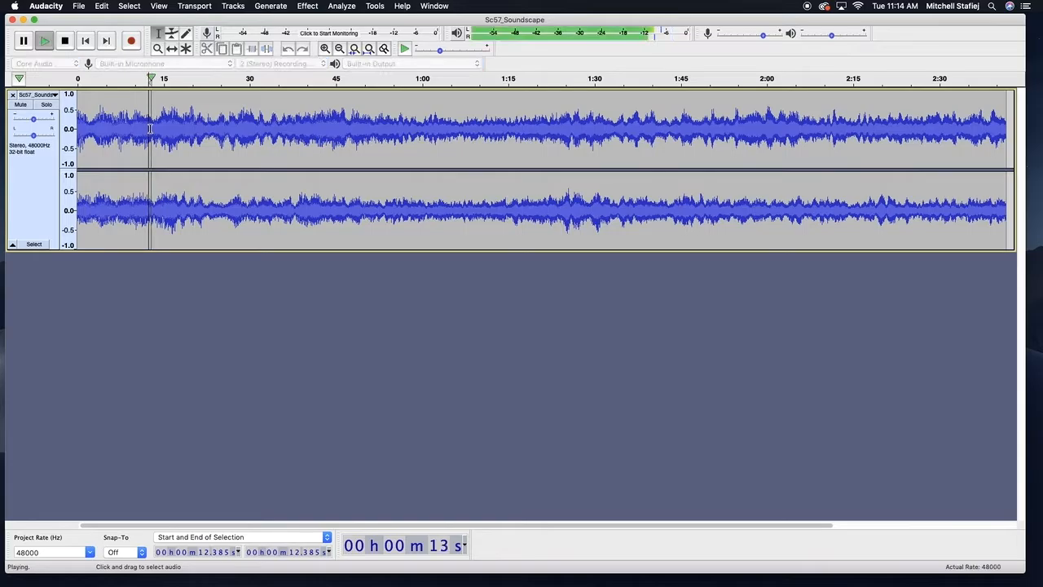
key("space")
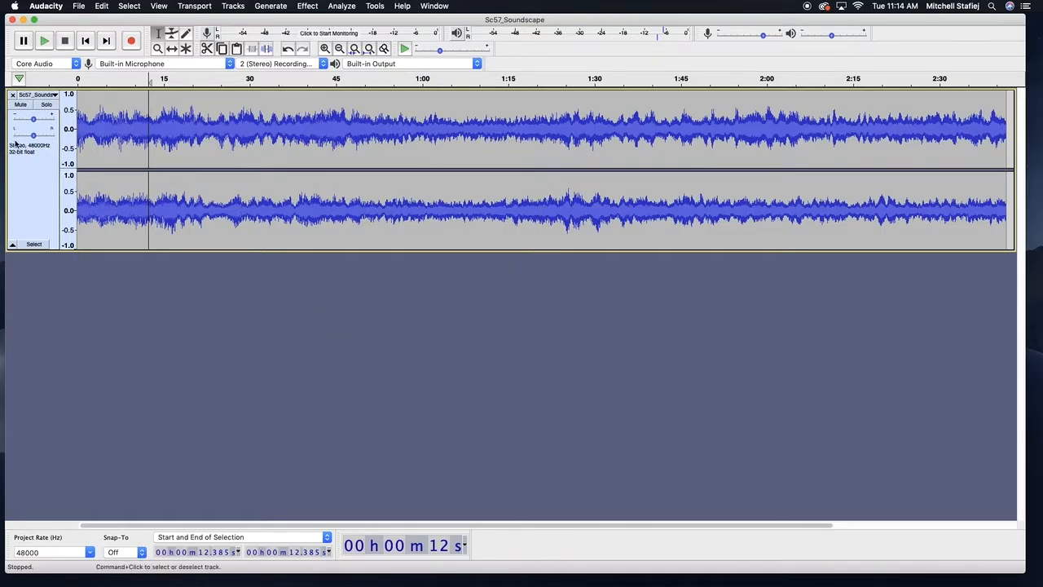
Select the soundscape track and rename it Ambience through its track menu
left_click(29, 176)
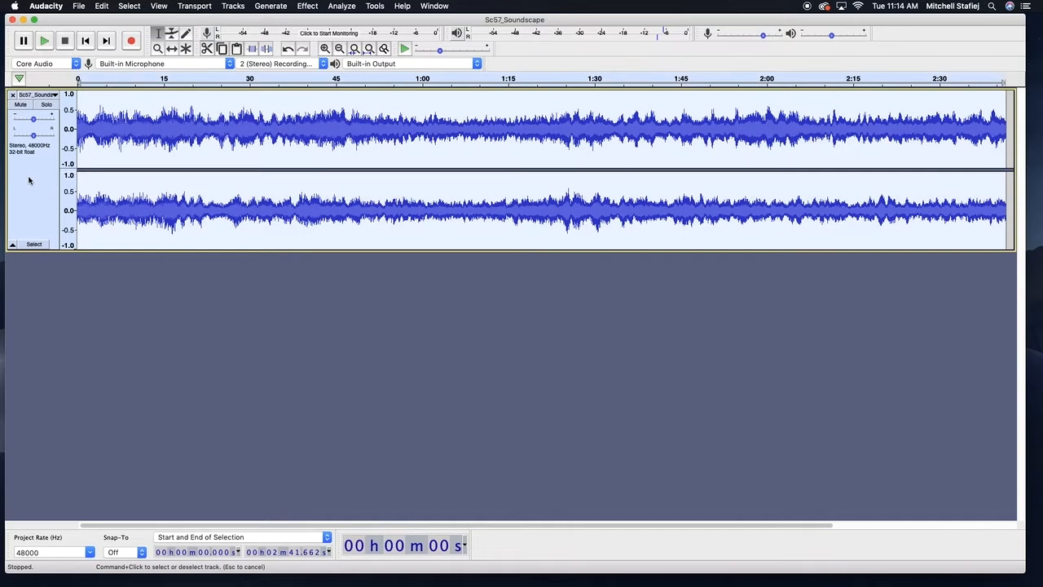
left_click(52, 95)
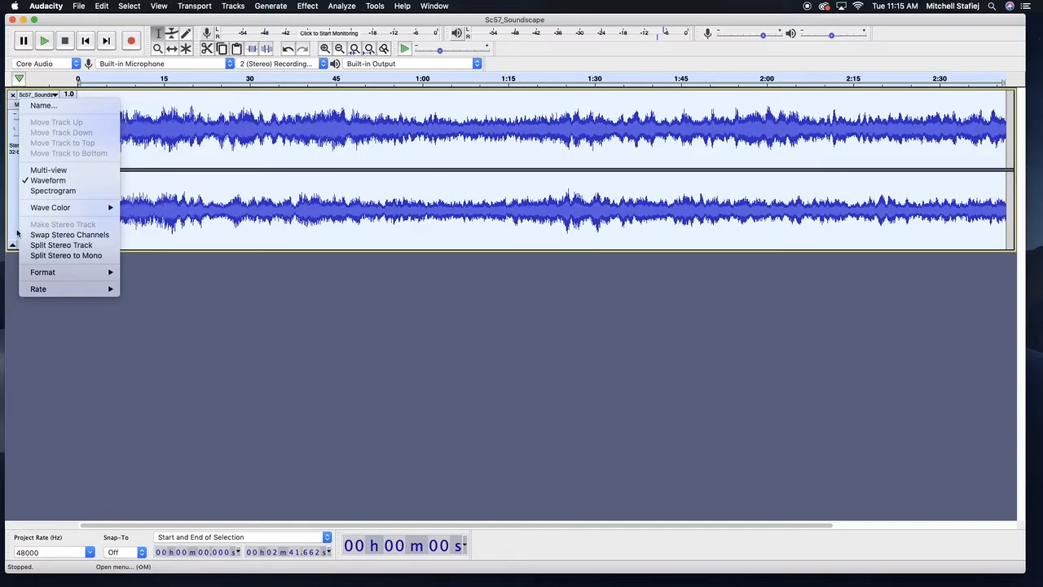
left_click(44, 106)
type("T")
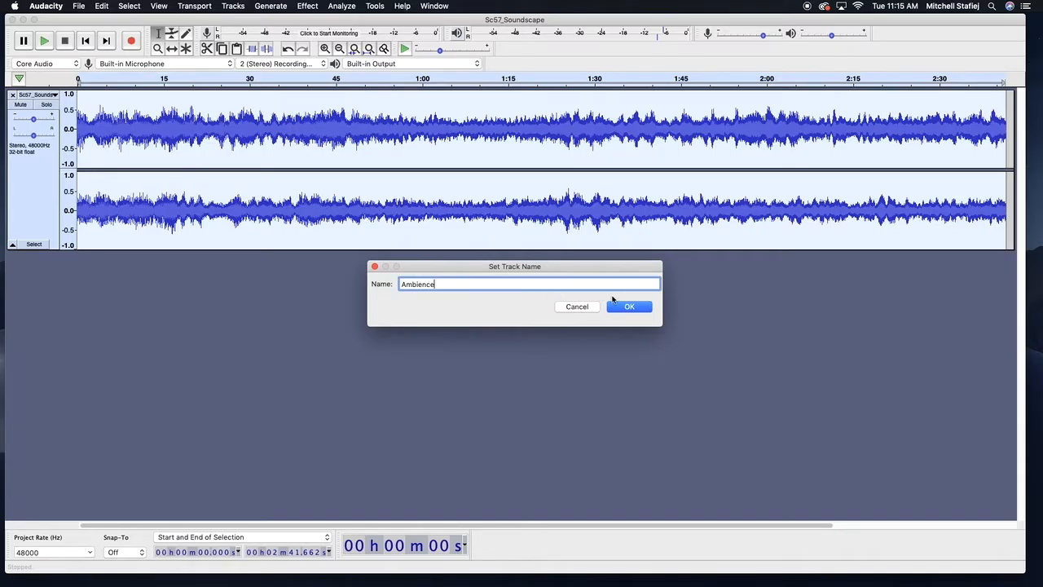
left_click(628, 306)
left_click(48, 94)
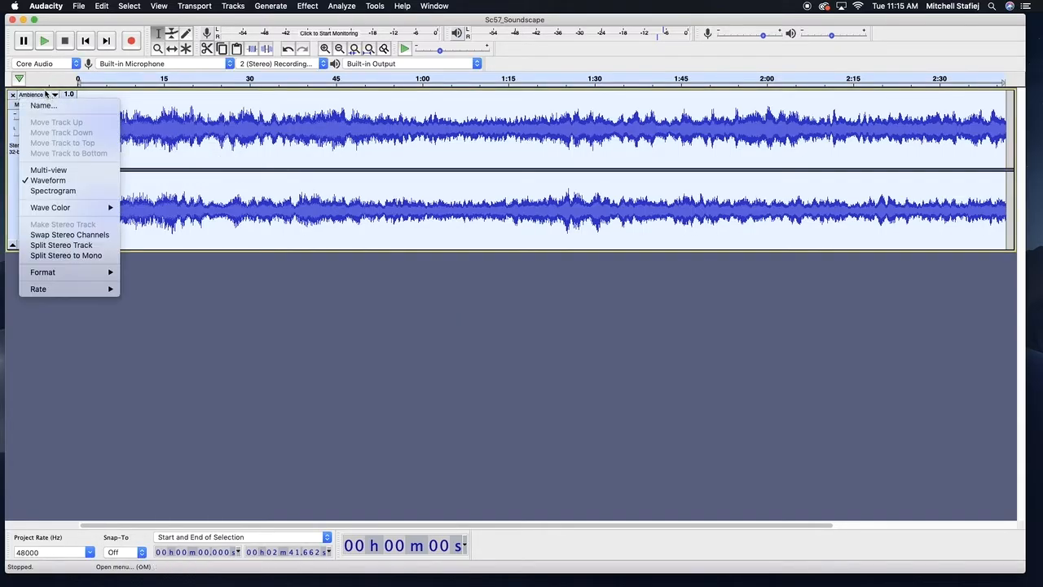
left_click(43, 105)
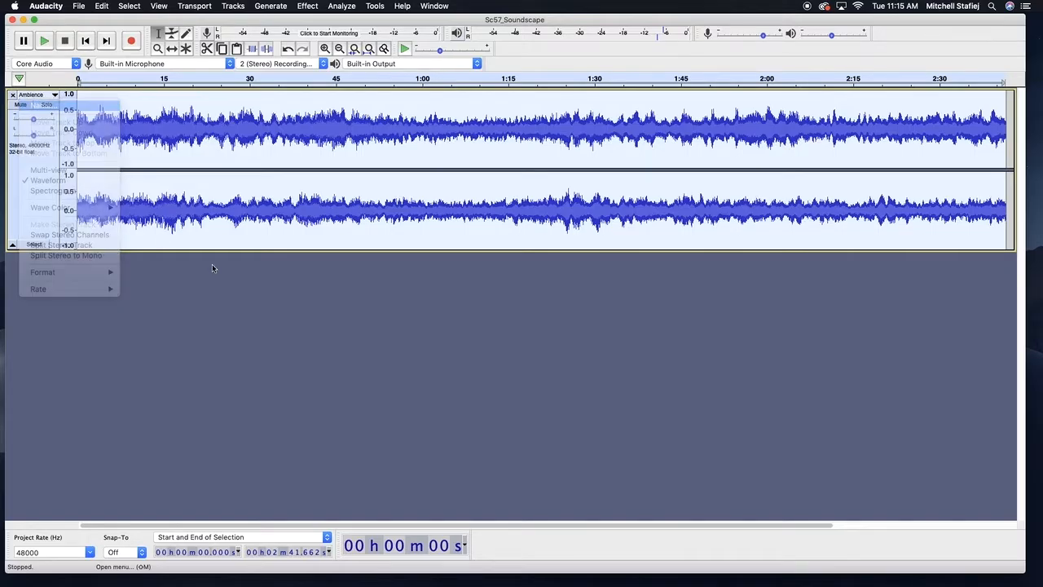
left_click(630, 307)
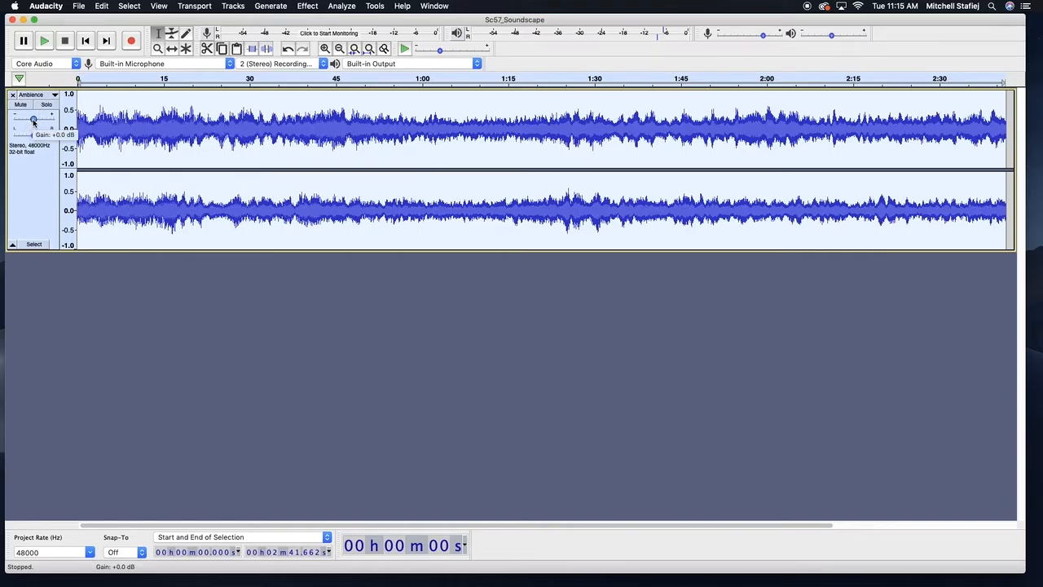
Place the cursor at about 3 seconds, lower the playback volume, and start playback
left_click(94, 122)
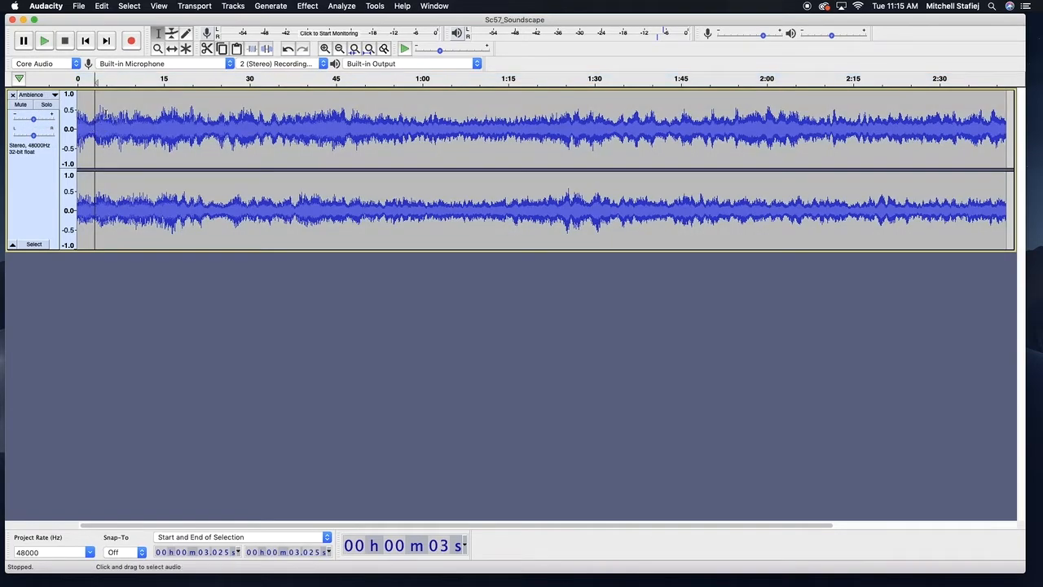
left_click_drag(834, 34, 810, 35)
key("space")
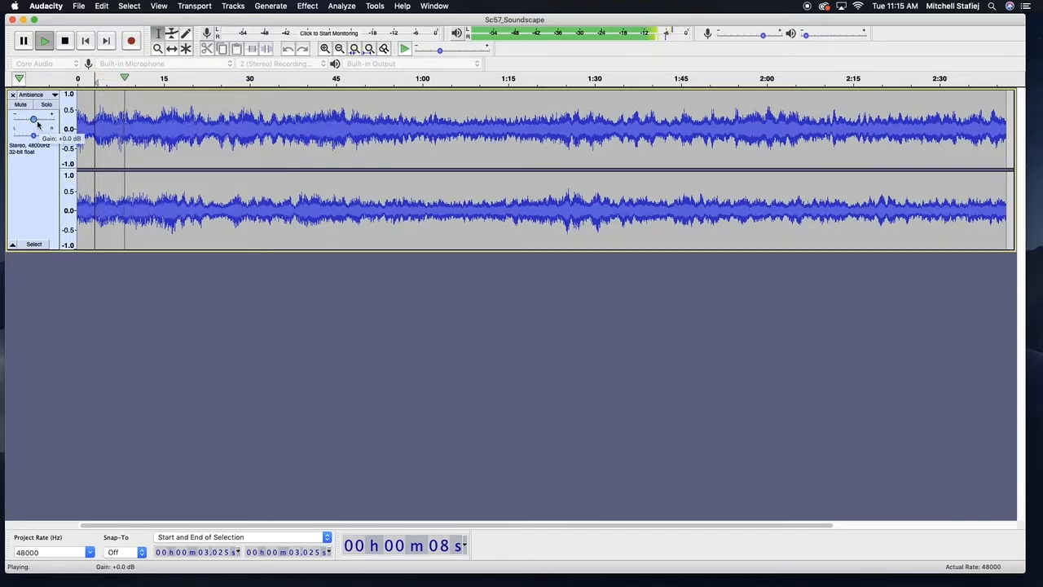
Drag the Ambience track's gain slider down and up while it plays, then reset the gain to 0 dB
left_click_drag(36, 121, 18, 127)
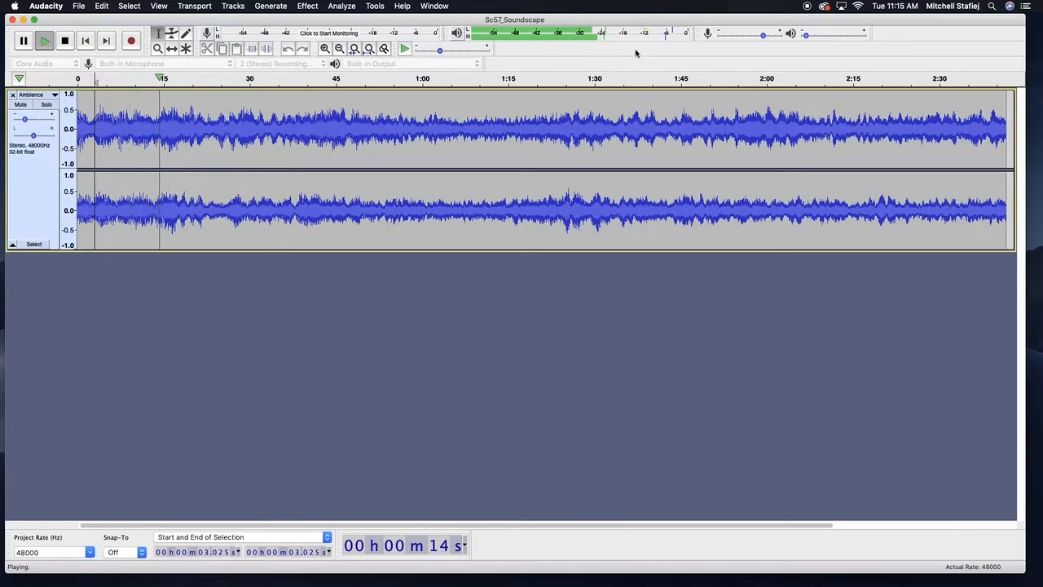
mouse_move(27, 121)
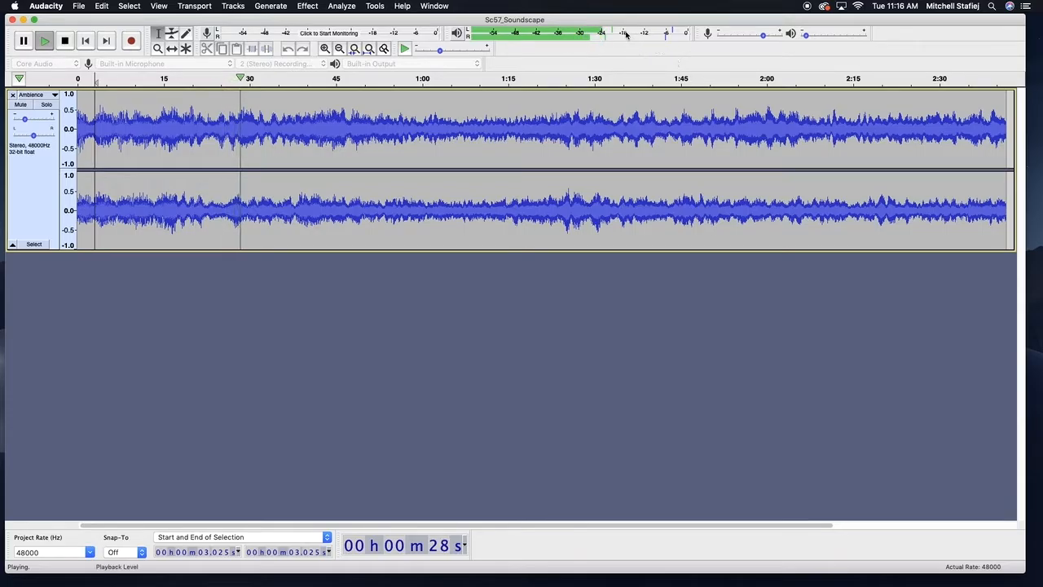
left_click_drag(26, 119, 86, 112)
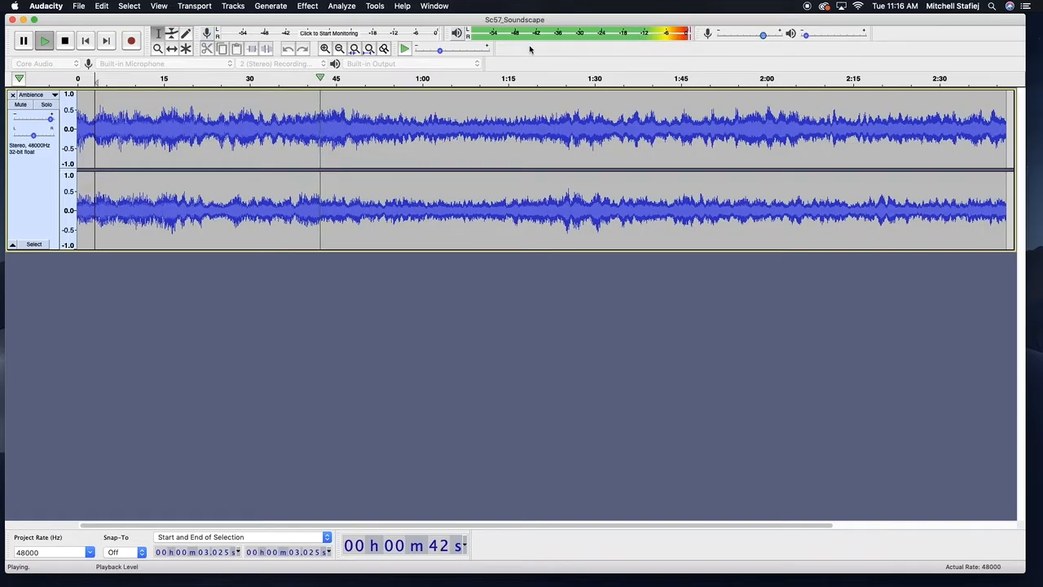
left_click(49, 119)
left_click_drag(49, 119, 20, 127)
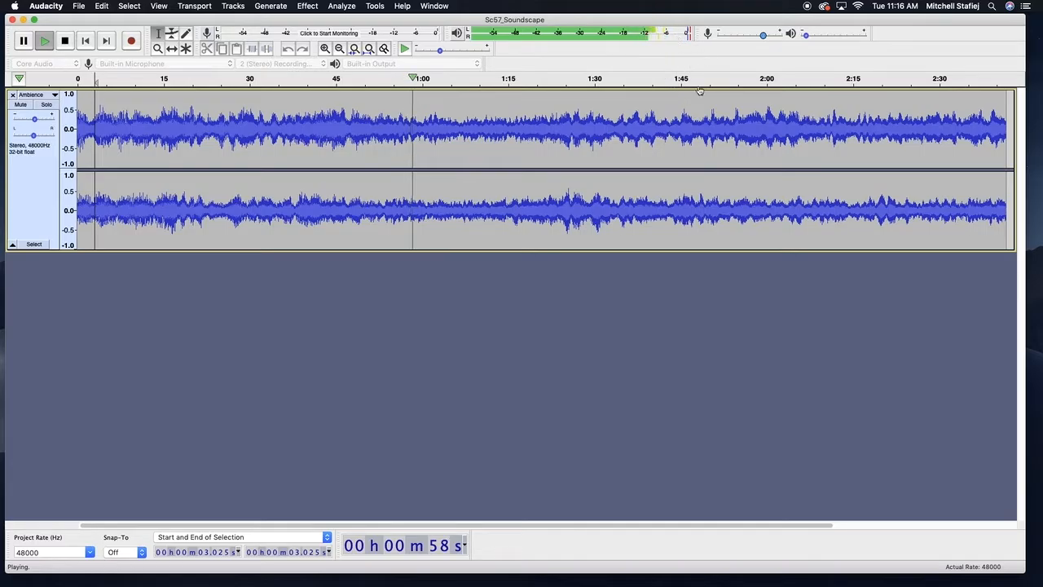
left_click(33, 118)
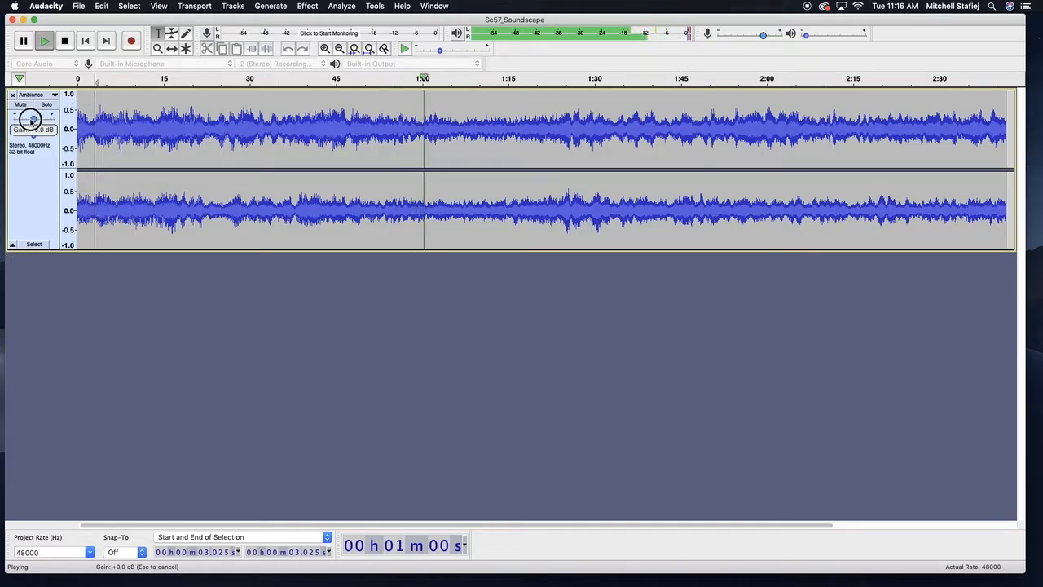
left_click(34, 119)
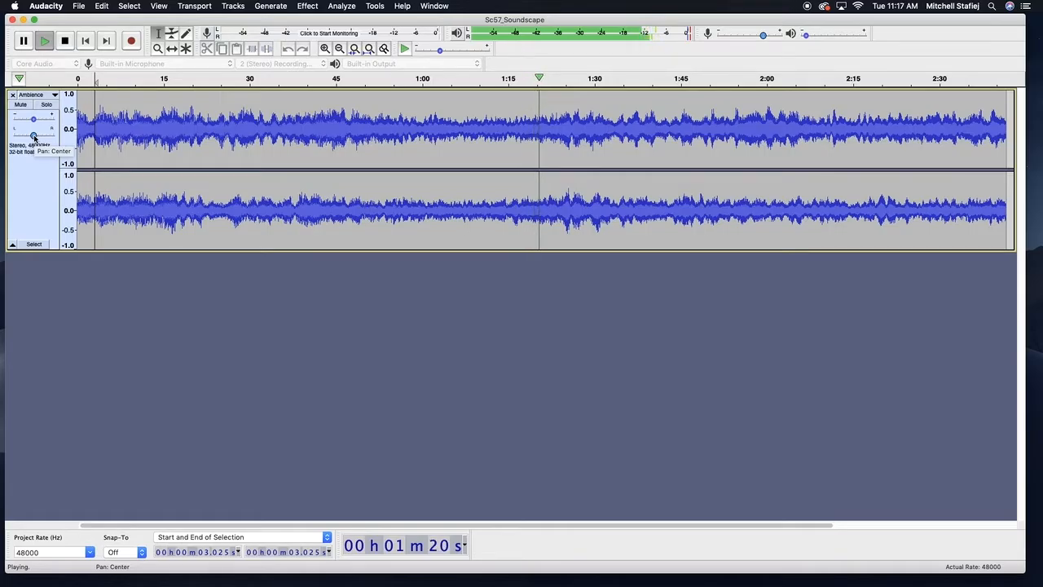
Pan the Ambience track fully left and fully right, then return the pan to center
left_click_drag(33, 136, 14, 135)
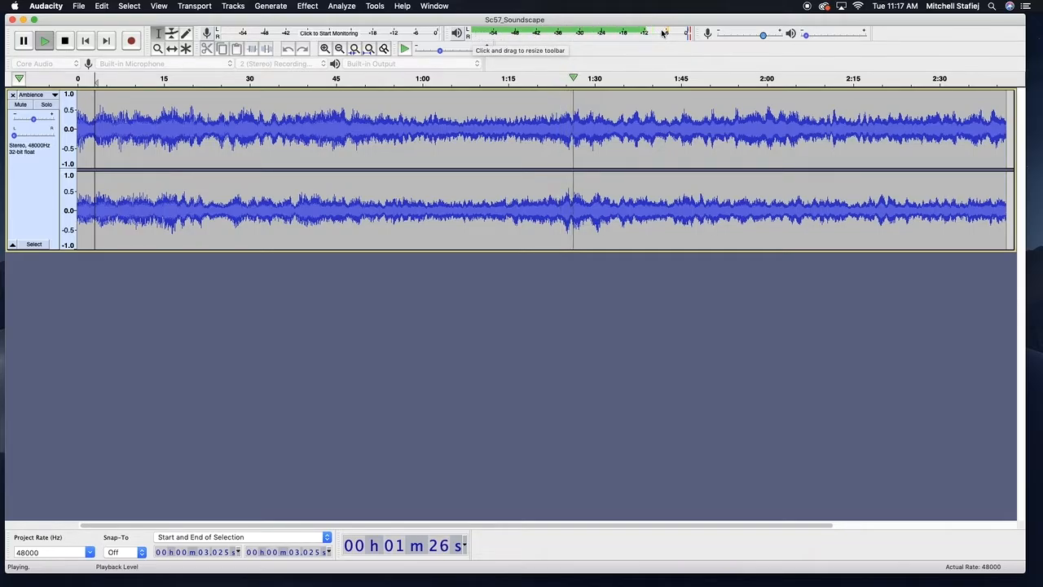
left_click(24, 136)
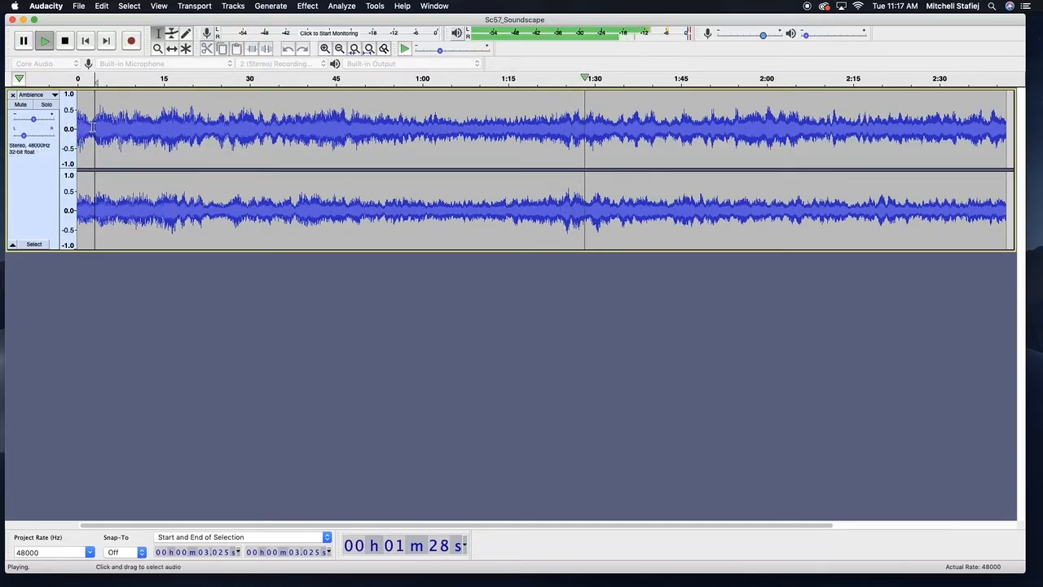
left_click(53, 135)
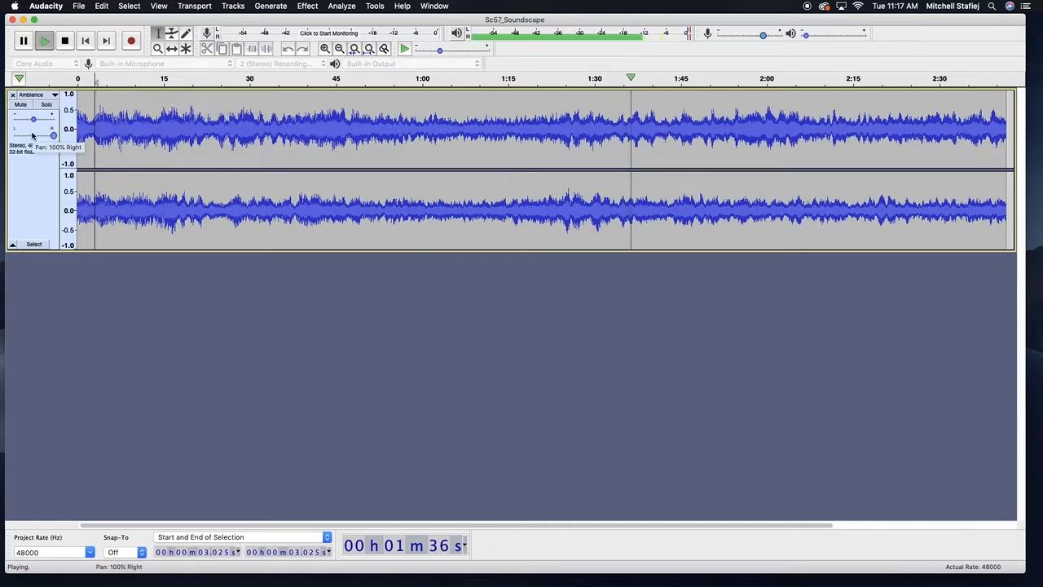
left_click_drag(34, 135, 34, 134)
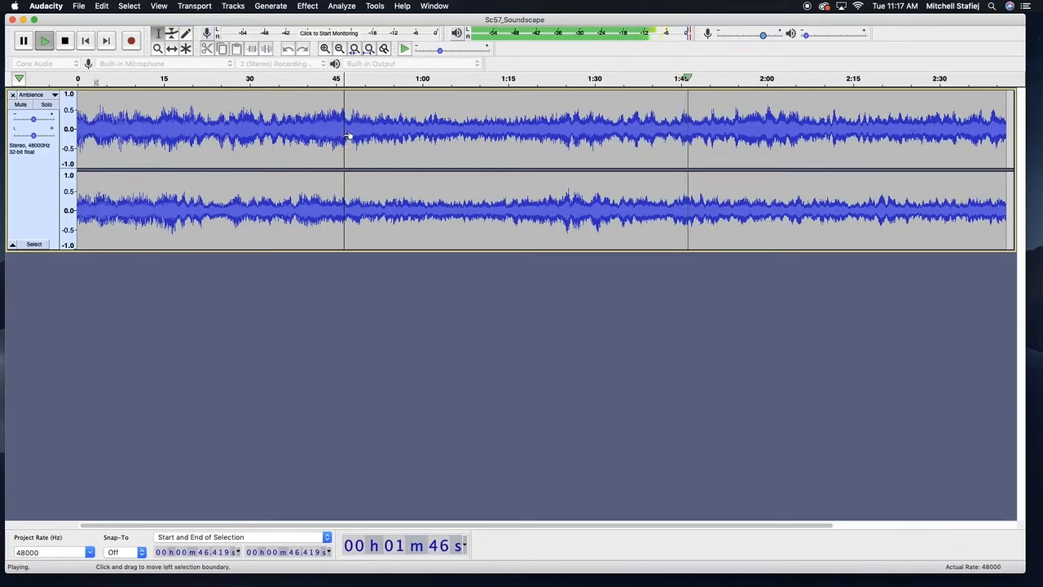
Stop playback, switch to Finder and drag Sc68_Soundscape.wav into the project as a second track
key("space")
left_click(113, 120)
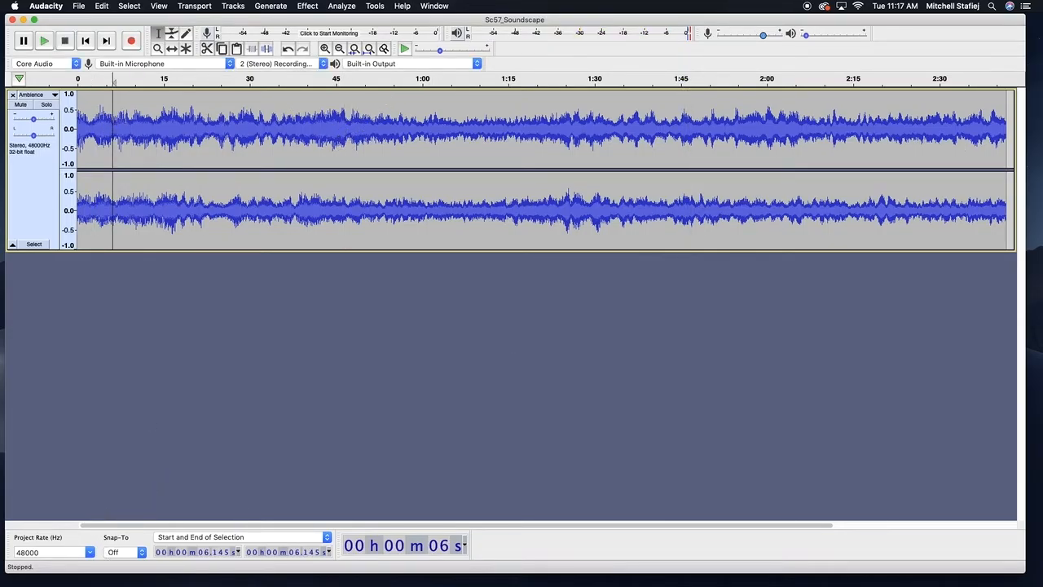
key("super+Tab")
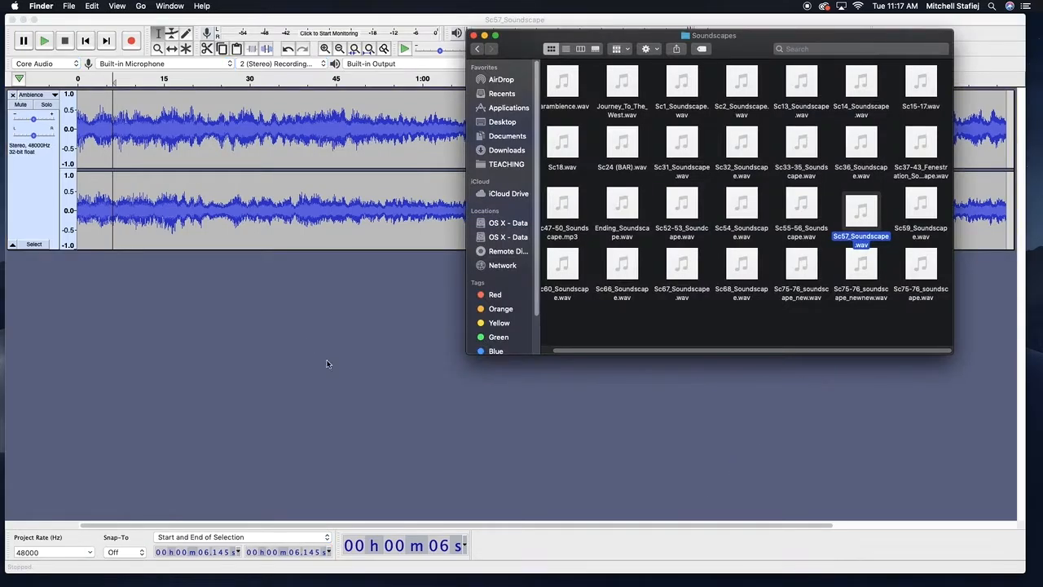
left_click_drag(744, 291, 271, 373)
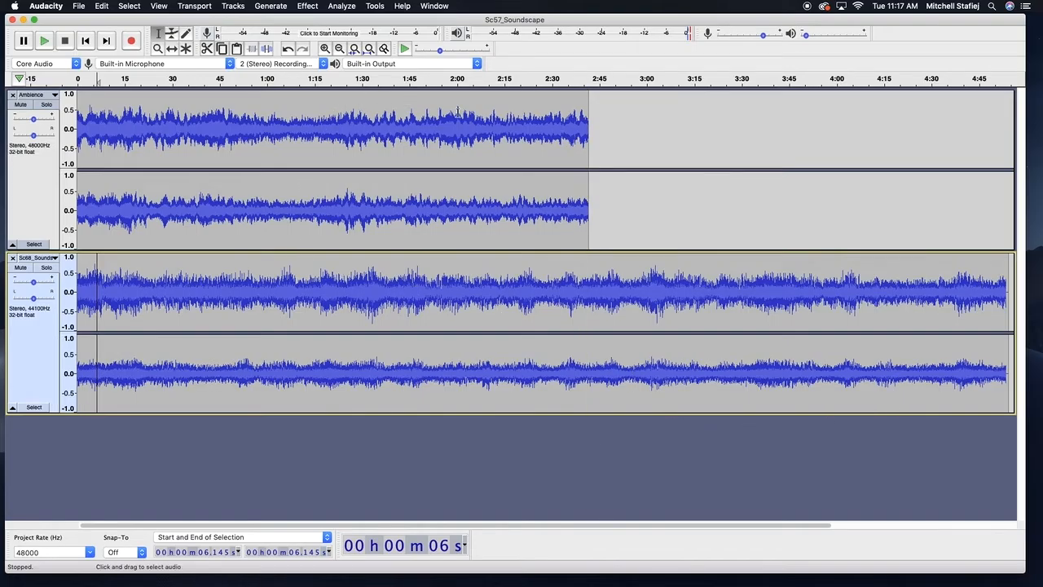
Try to drag the Ambience track with the Time Shift tool
left_click(172, 48)
left_click_drag(266, 183, 704, 457)
left_click_drag(8, 225, 239, 126)
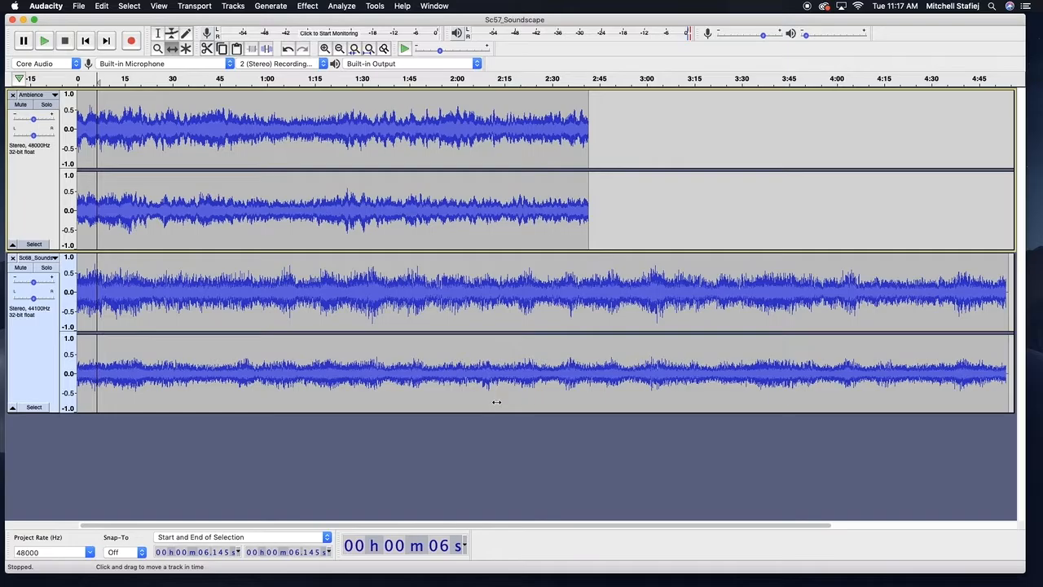
Select the whole Ambience track from its track control panel
left_click(34, 95)
left_click(31, 94)
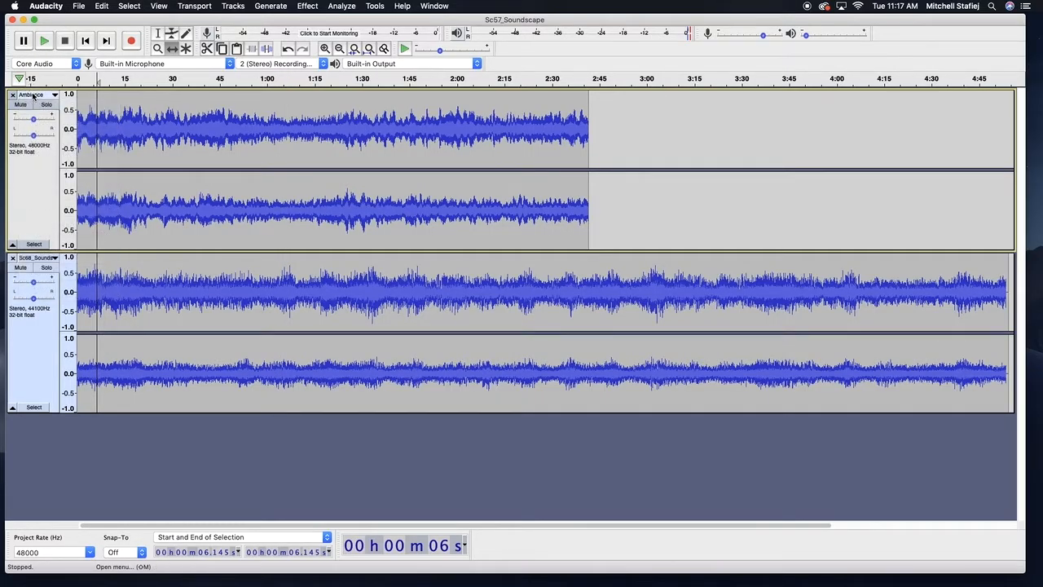
left_click(35, 179)
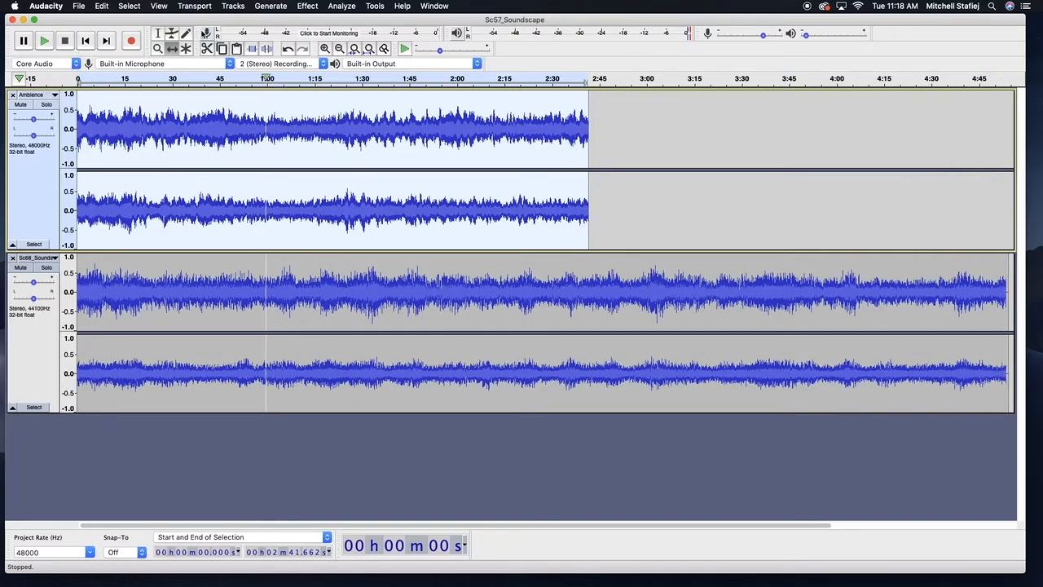
Switch to the Selection tool, place the cursor at about 29 seconds and start playback
left_click(157, 34)
left_click(170, 174)
key("space")
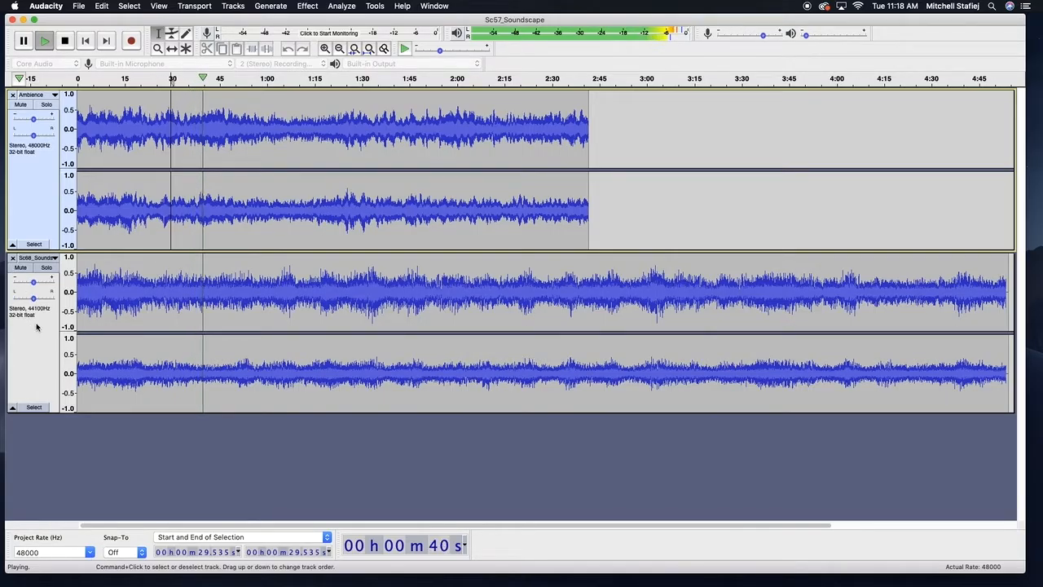
Lower the gain slightly on both the Sc68 and Ambience tracks, then stop playback at about 8 seconds
left_click_drag(33, 281, 28, 283)
left_click_drag(34, 119, 28, 119)
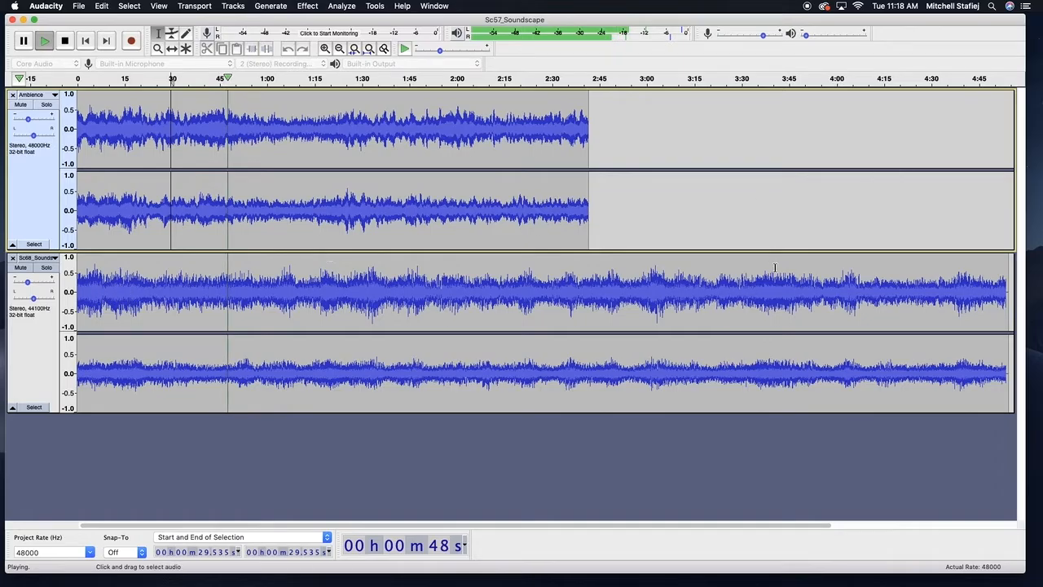
left_click(30, 118)
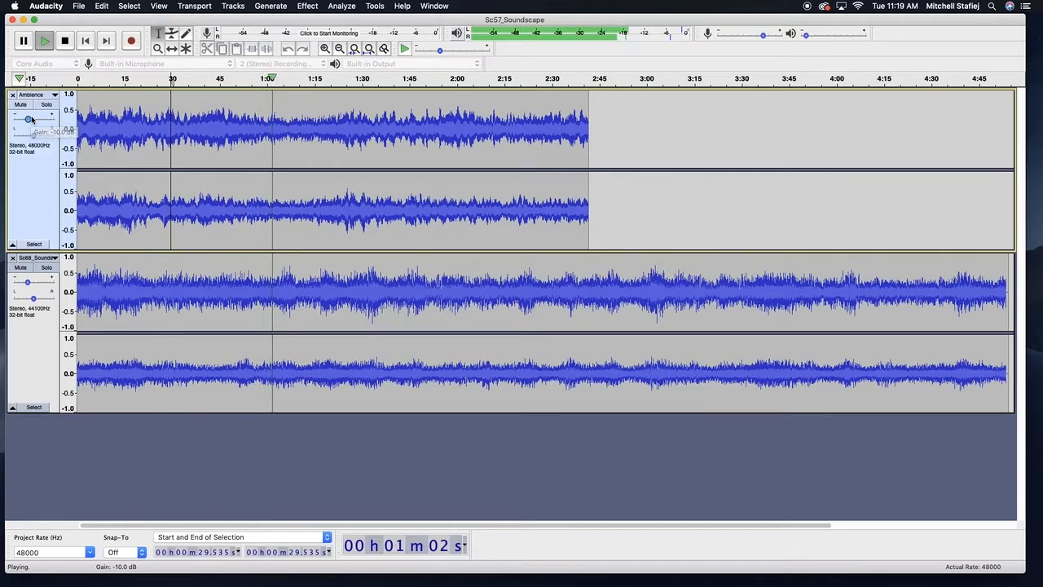
left_click(103, 116)
key("space")
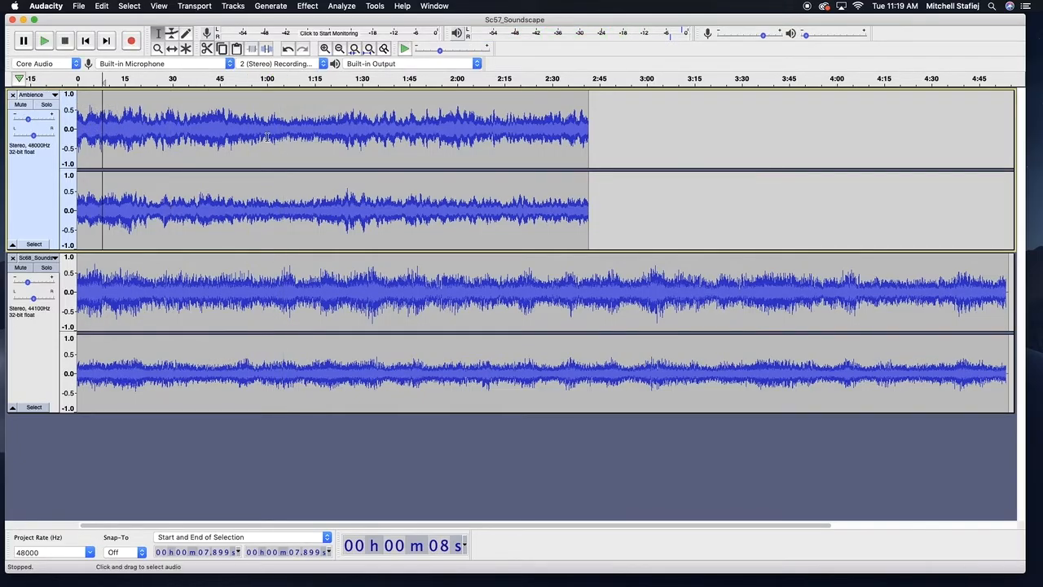
Place the cursor at about 16 seconds in the Ambience track and start playback
left_click(128, 176)
key("space")
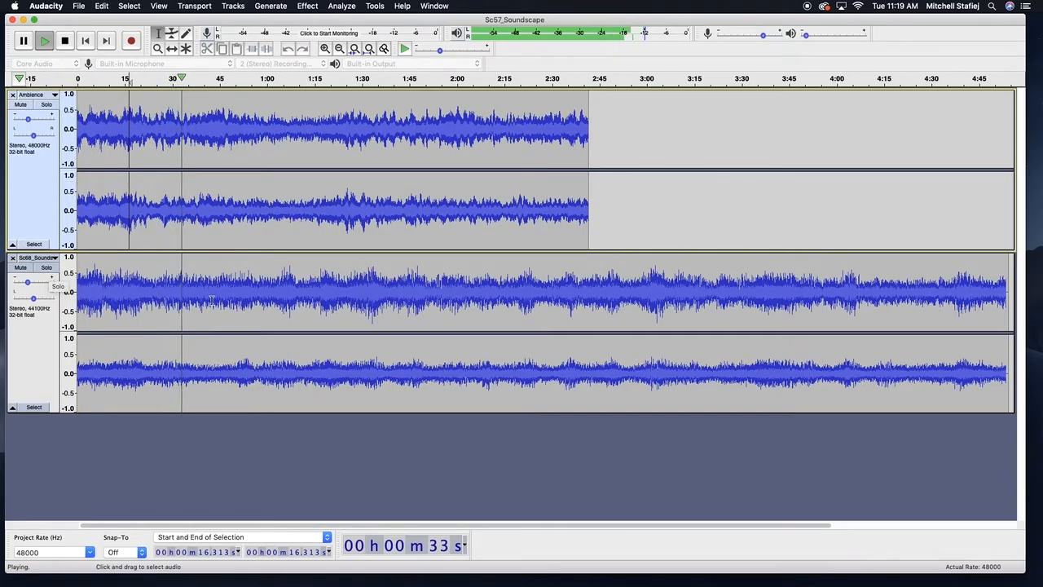
Toggle solo on the Sc68 and Ambience tracks during playback to compare them, then stop playback
left_click(46, 268)
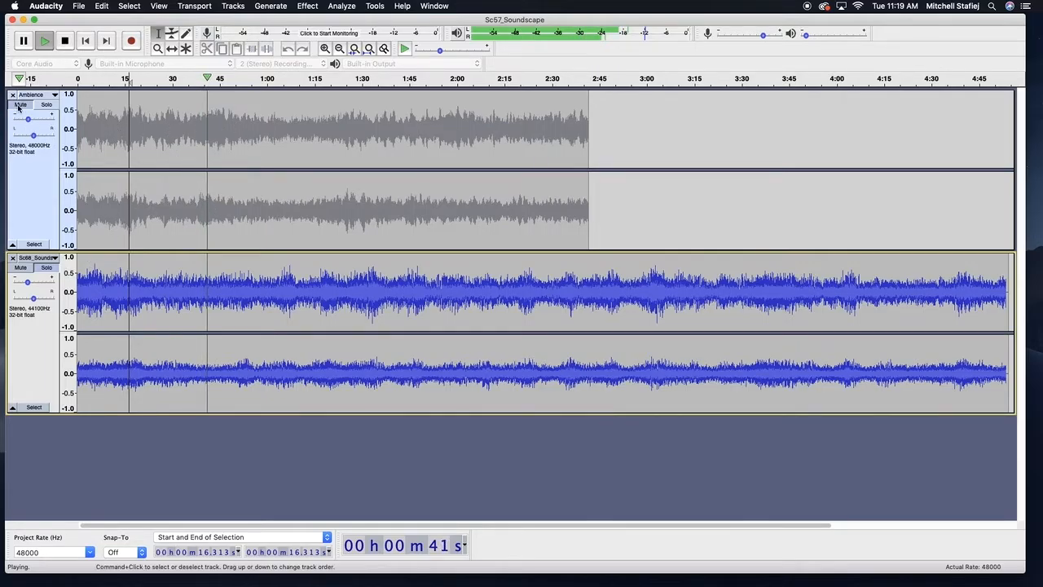
left_click(48, 269)
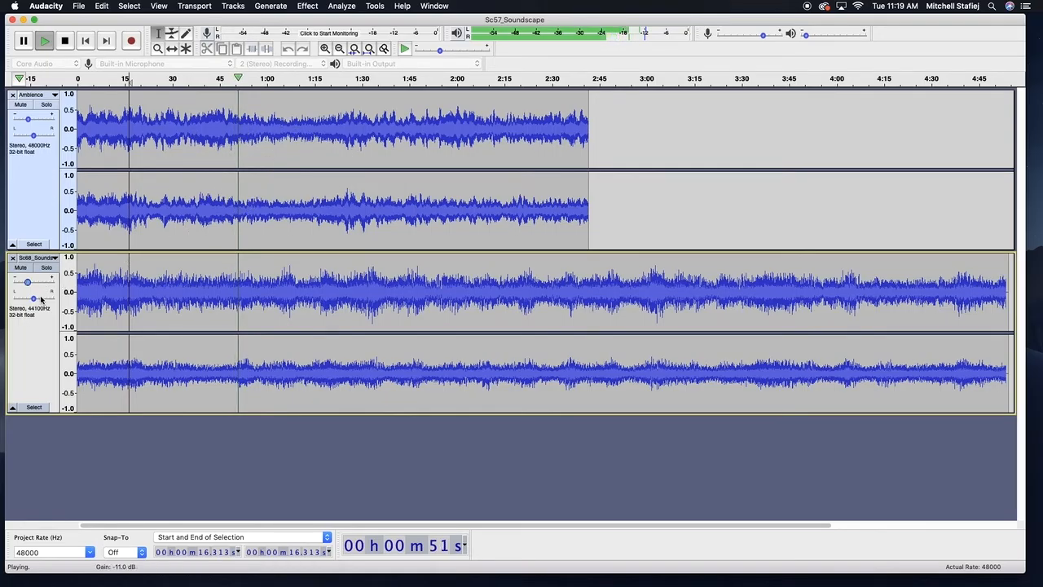
left_click(46, 268)
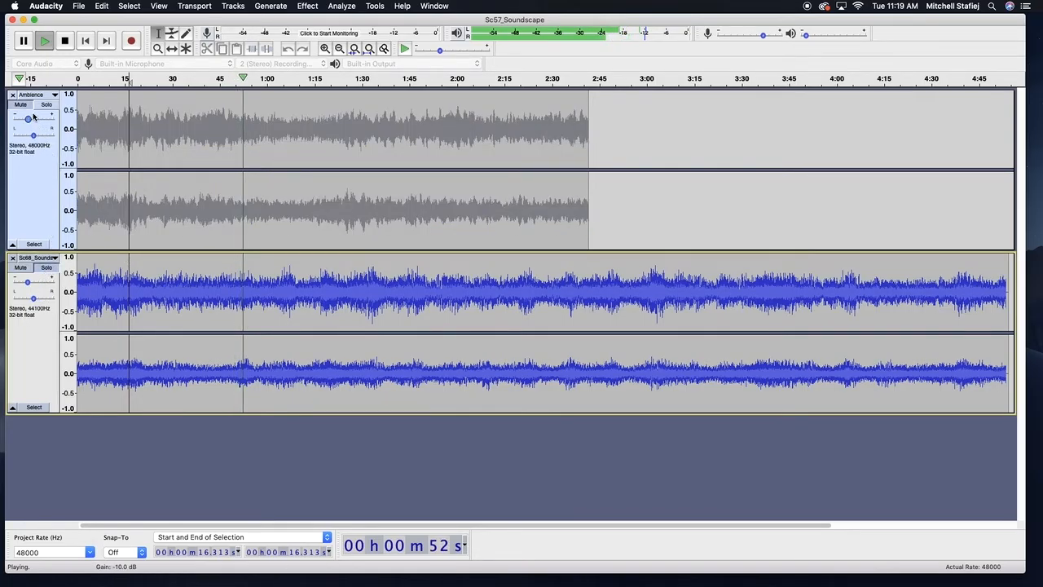
left_click(47, 268)
left_click(47, 106)
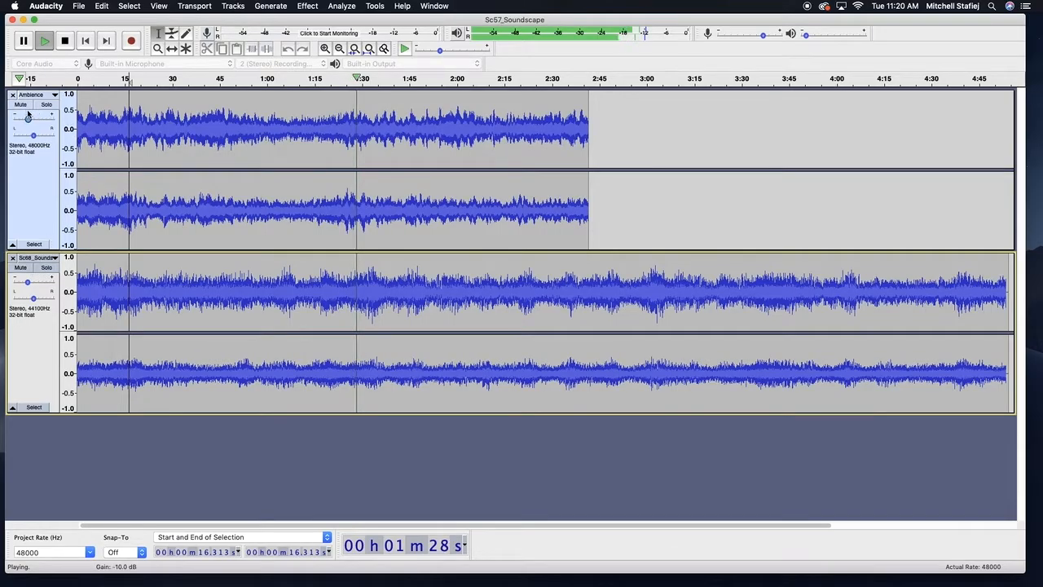
left_click(53, 268)
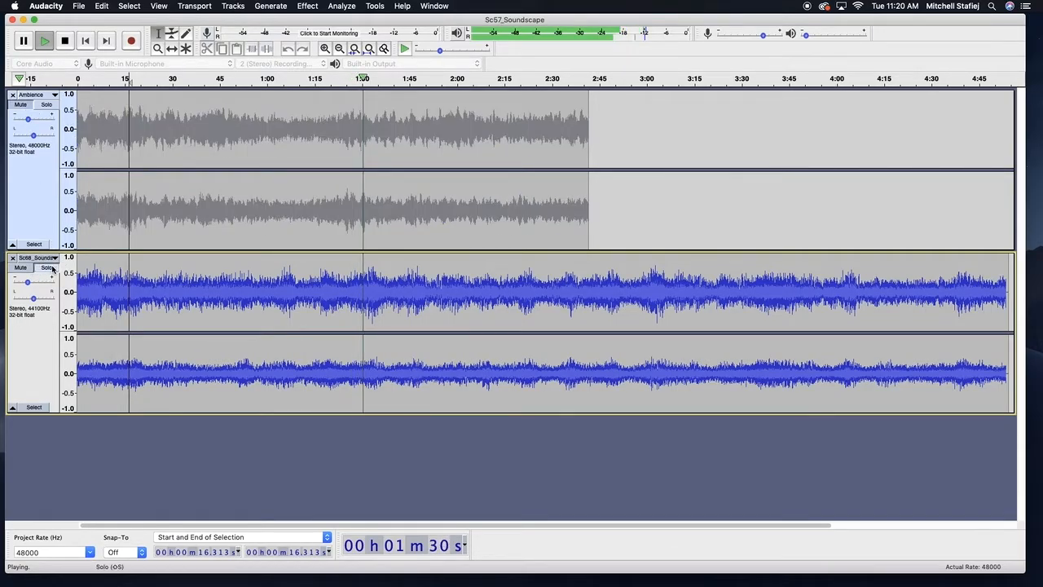
left_click(50, 272)
left_click(51, 270)
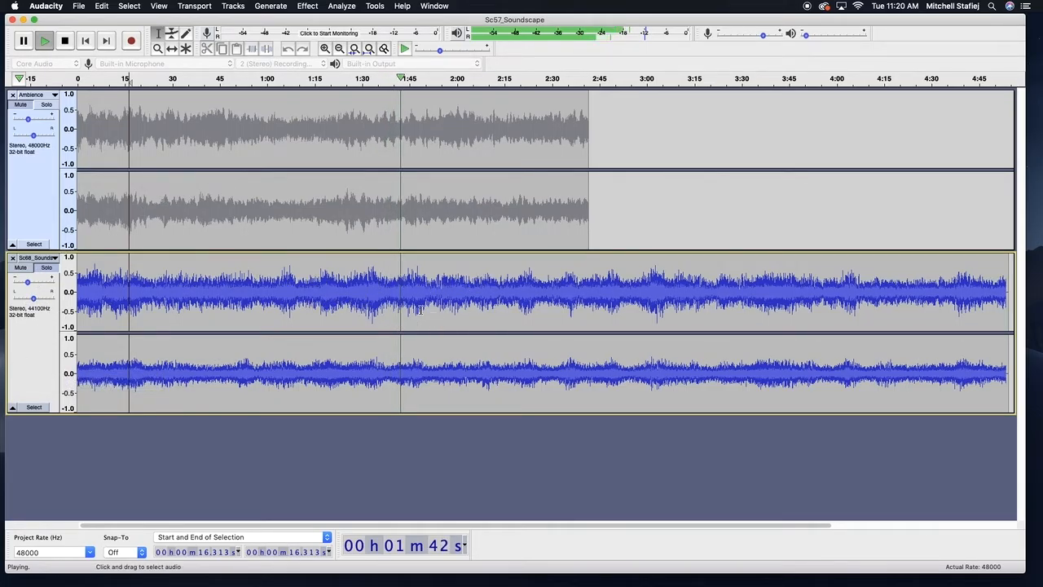
left_click(45, 269)
left_click(100, 6)
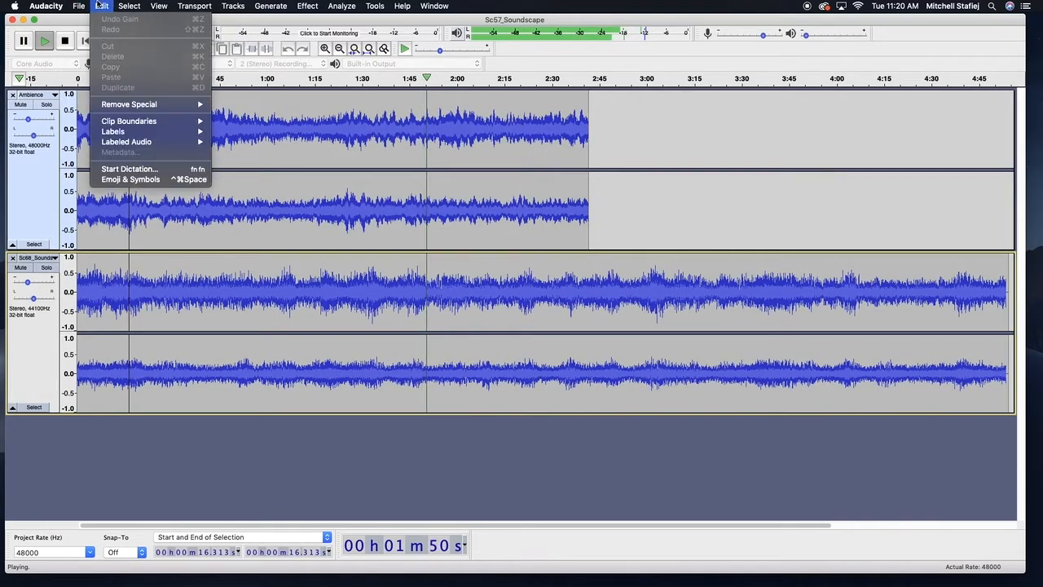
left_click(460, 215)
left_click(461, 215)
key("space")
Select the end section of the Ambience track from about 2:15 onward and delete it
left_click(574, 121)
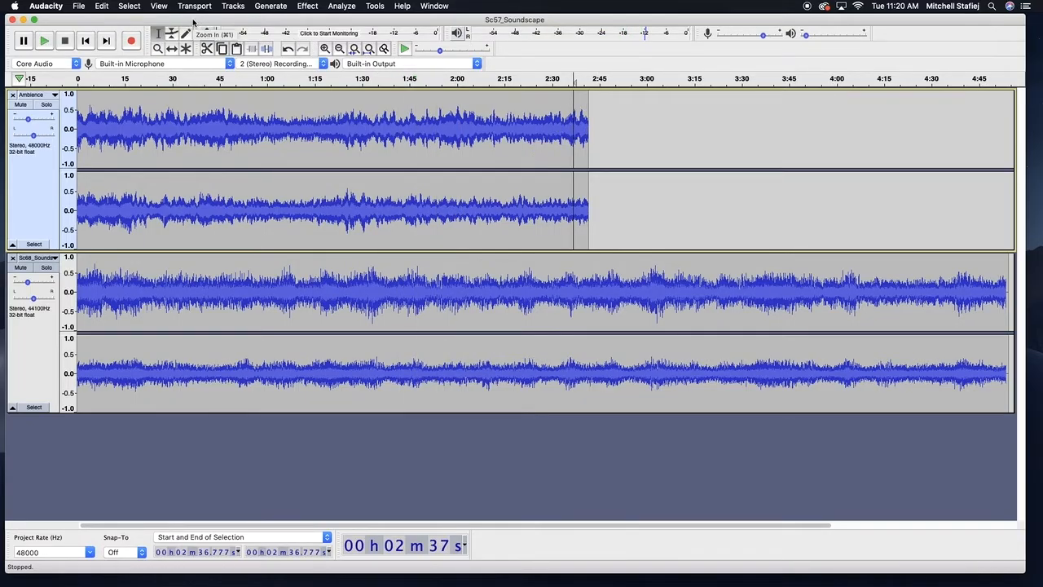
left_click_drag(502, 140, 628, 168)
key("Delete")
Place the cursor at about 54 seconds in the Ambience track and paste the clipboard audio there
left_click(246, 131)
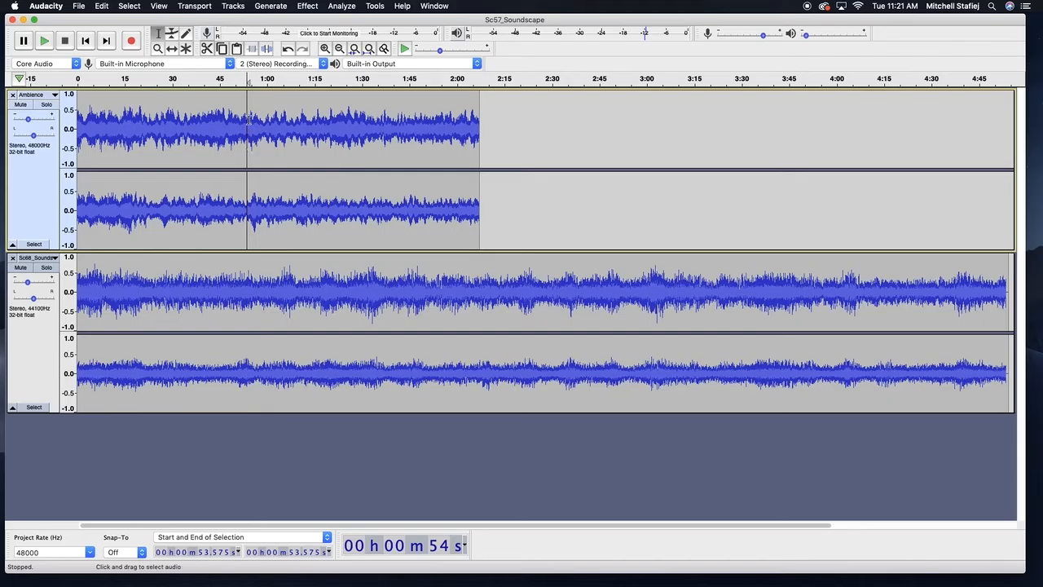
left_click(172, 49)
mouse_move(322, 140)
left_mouse_down()
mouse_move(331, 141)
mouse_move(313, 141)
left_mouse_up()
key("super+z")
left_click(158, 33)
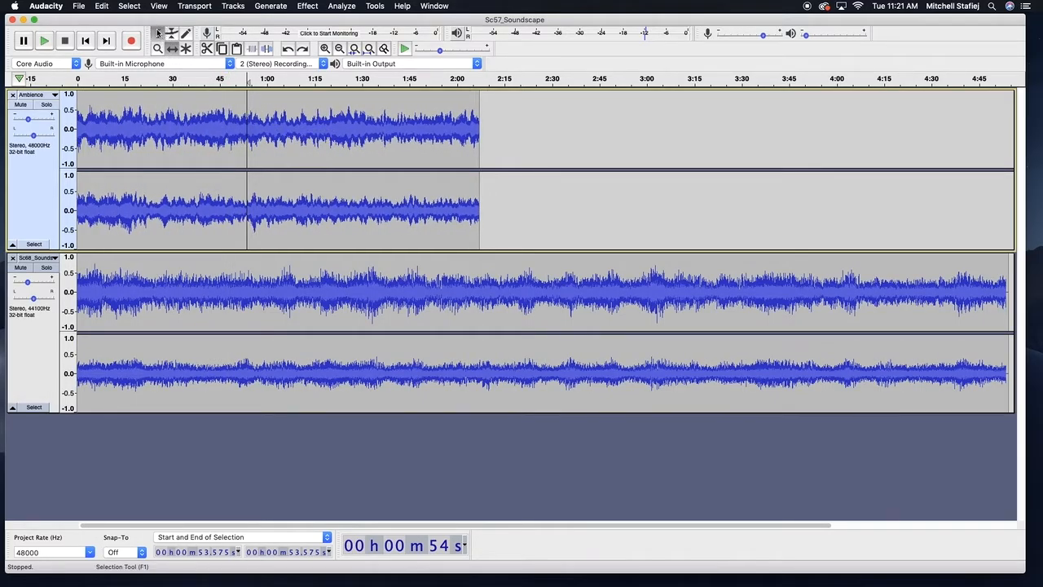
key("super+v")
Delete the Ambience section from about 51 seconds to 1:22 and undo the deletion
left_click(341, 108)
left_click_drag(239, 112, 338, 128)
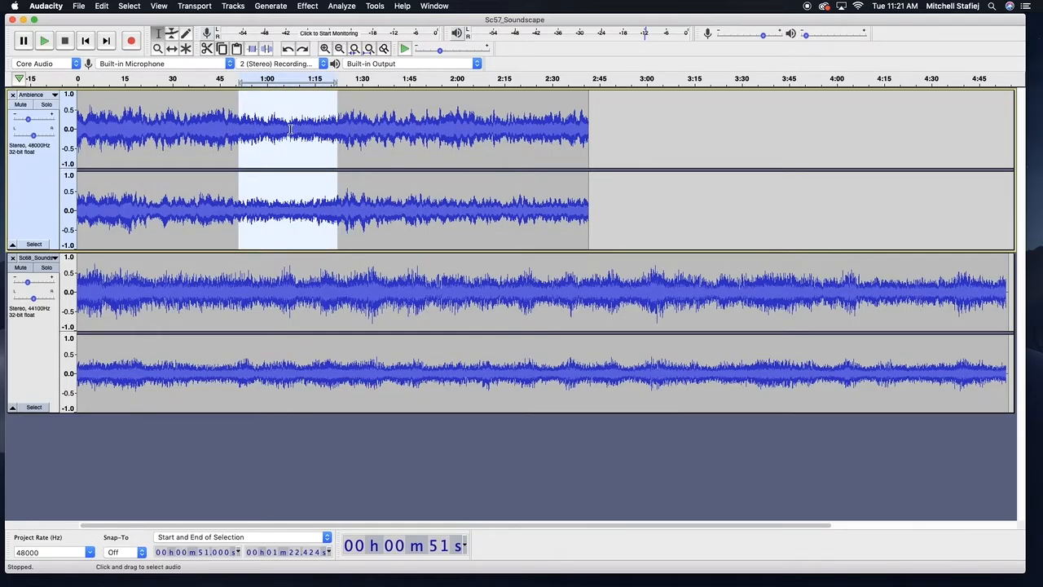
key("Delete")
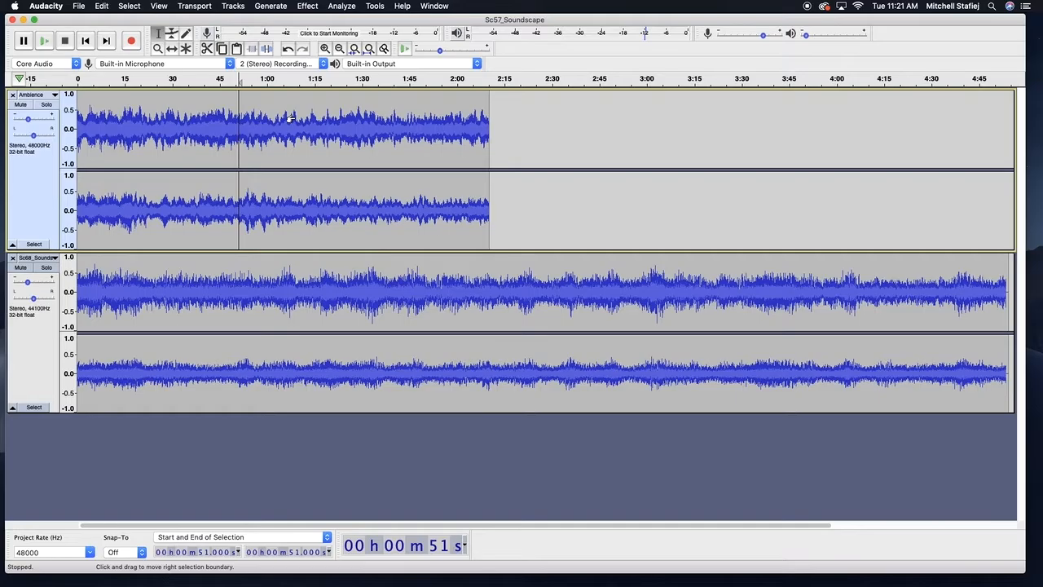
key("super+z")
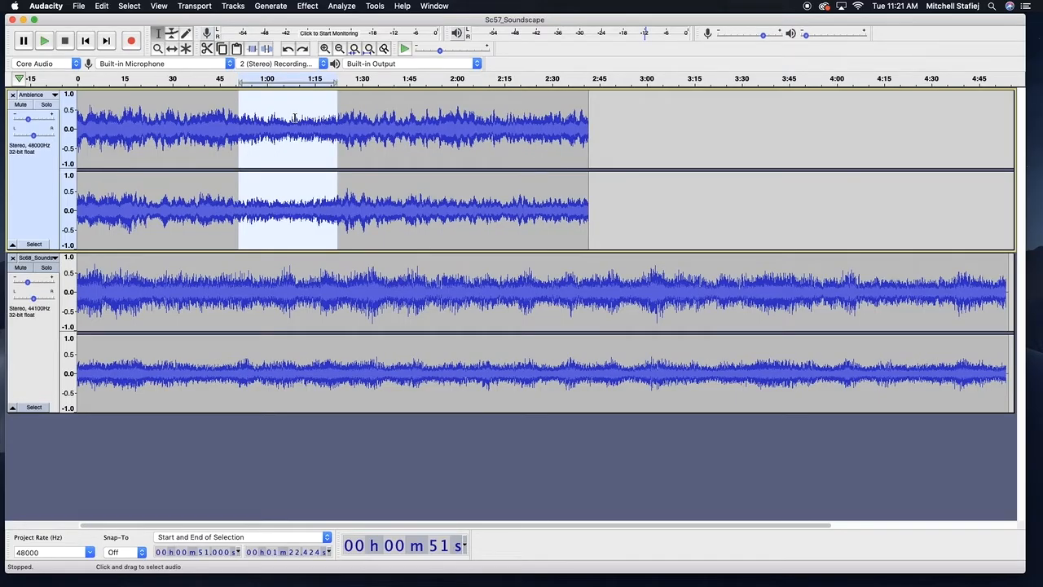
Paste a copy of the Ambience section from about 2:02 to its end at about 3:05, then delete the pasted clip
left_click_drag(463, 124, 589, 130)
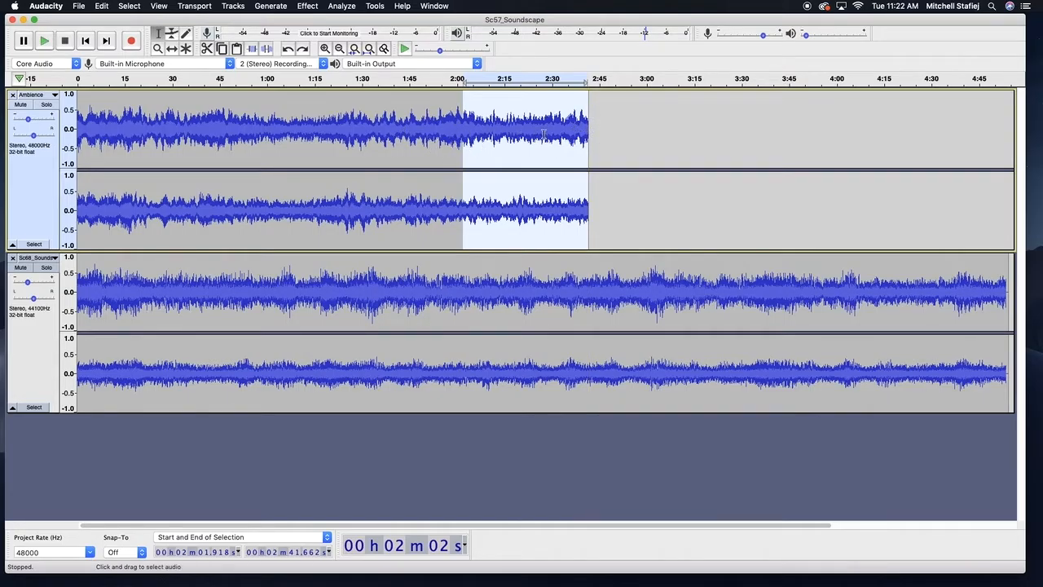
left_click(665, 128)
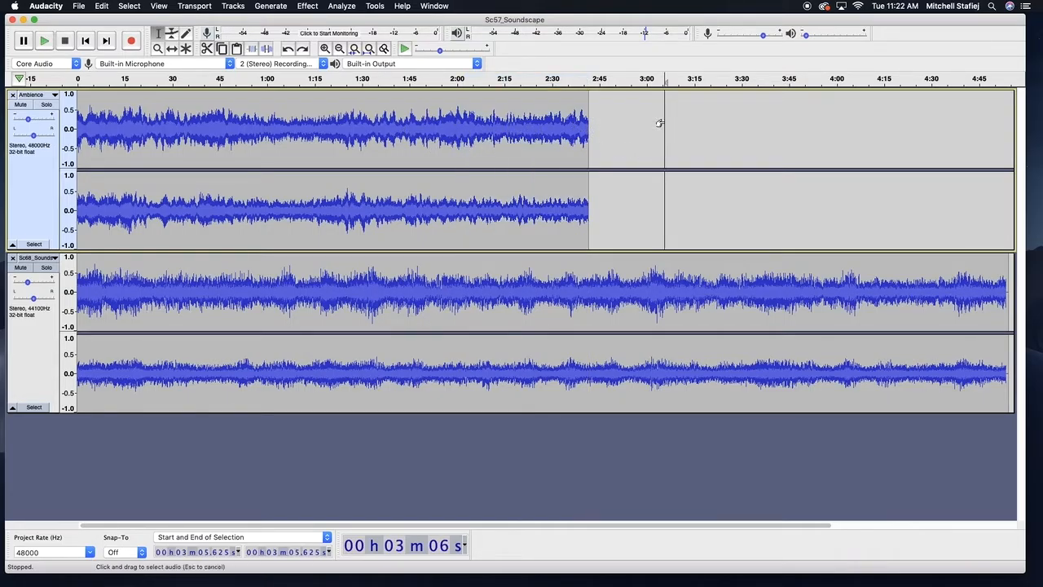
key("super+v")
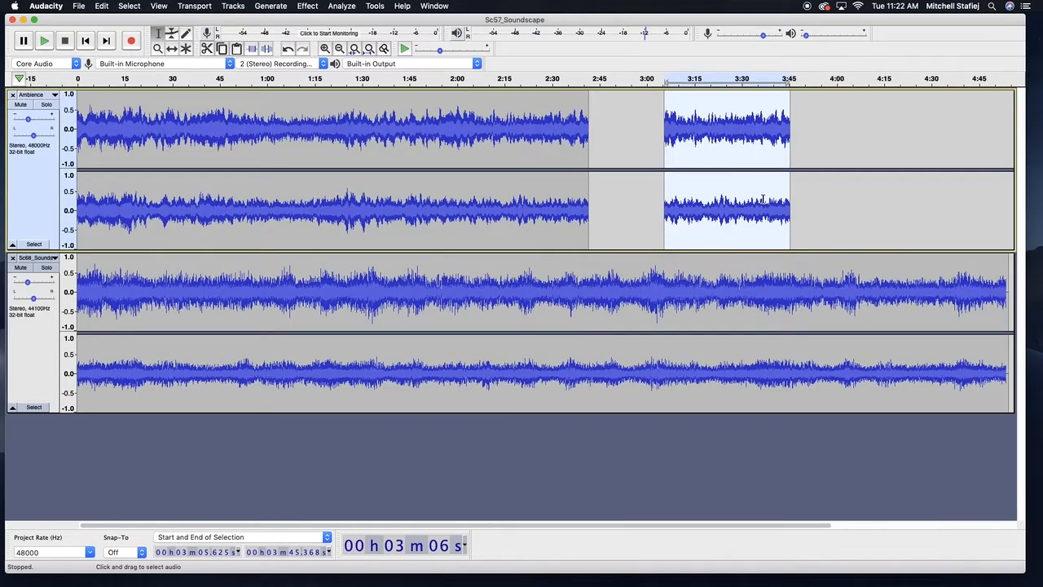
key("F5")
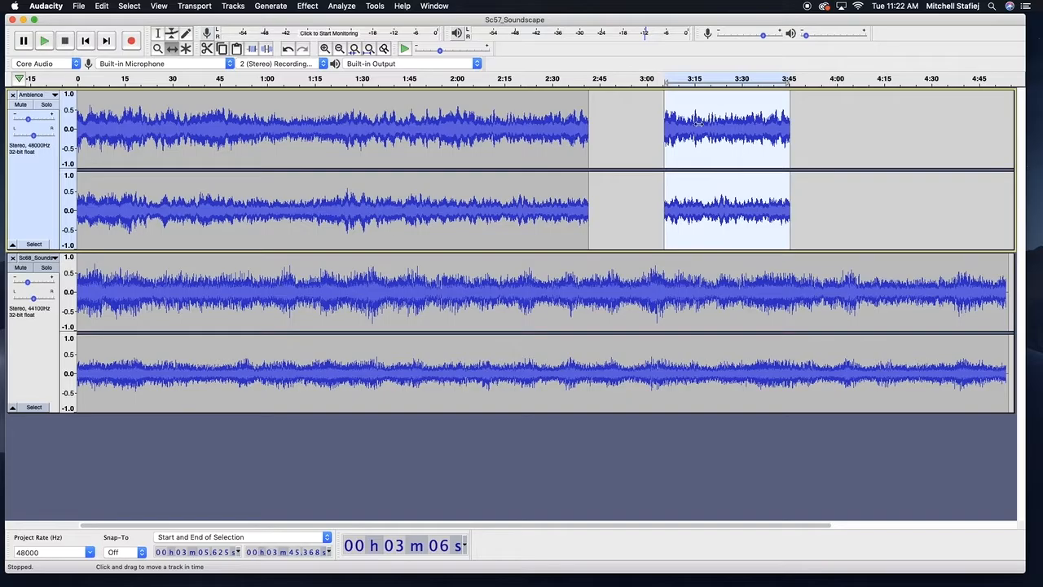
mouse_move(745, 139)
left_mouse_down()
mouse_move(682, 139)
mouse_move(753, 138)
mouse_move(645, 158)
mouse_move(458, 154)
mouse_move(778, 133)
mouse_move(624, 133)
mouse_move(798, 145)
mouse_move(747, 158)
mouse_move(740, 149)
left_mouse_up()
key("Delete")
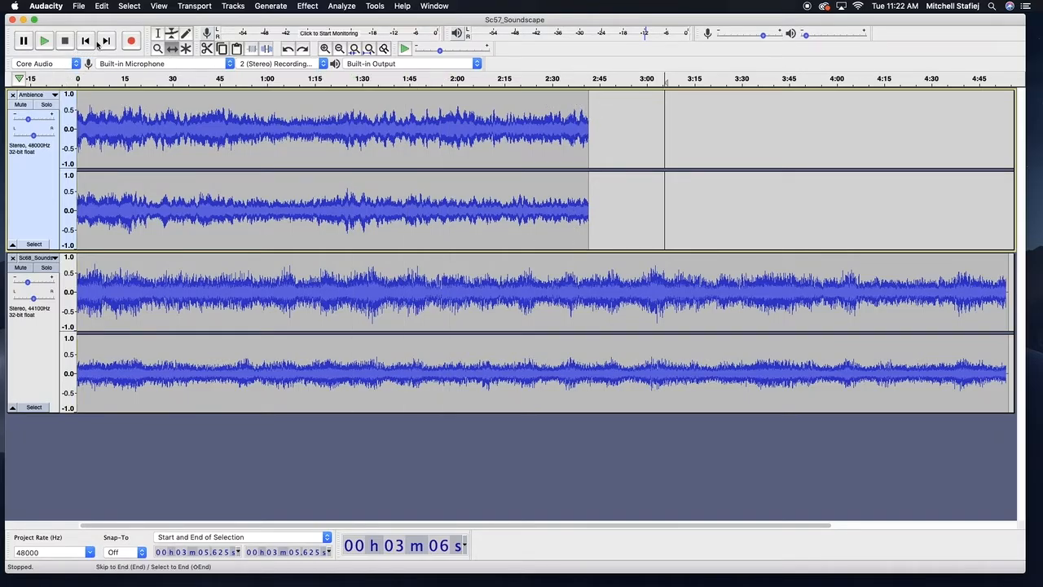
Copy the whole Ambience audio, append the copy after it and shift the copy to start at about 3:05
left_click(158, 34)
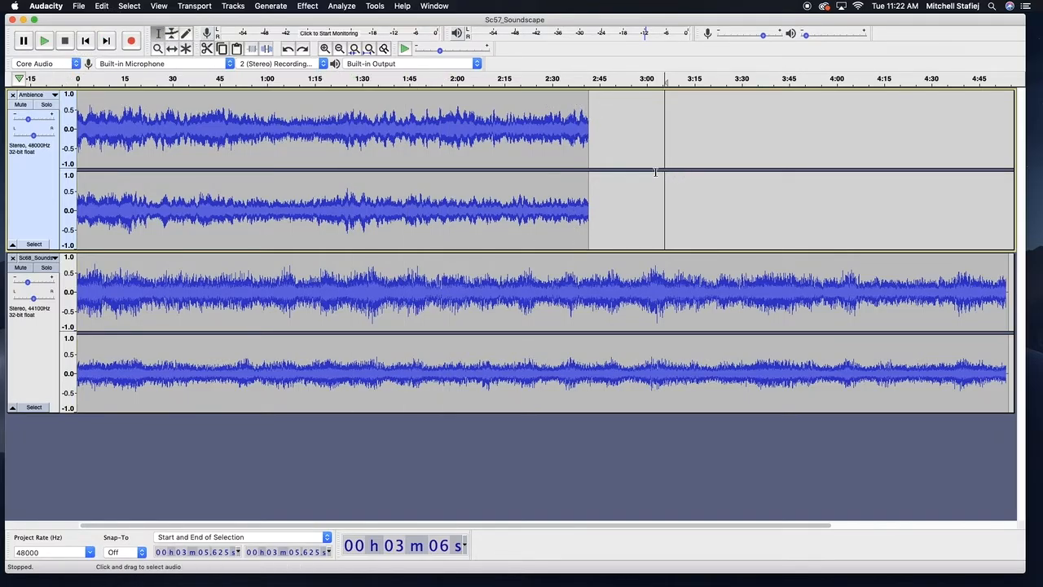
left_click_drag(584, 134, 72, 137)
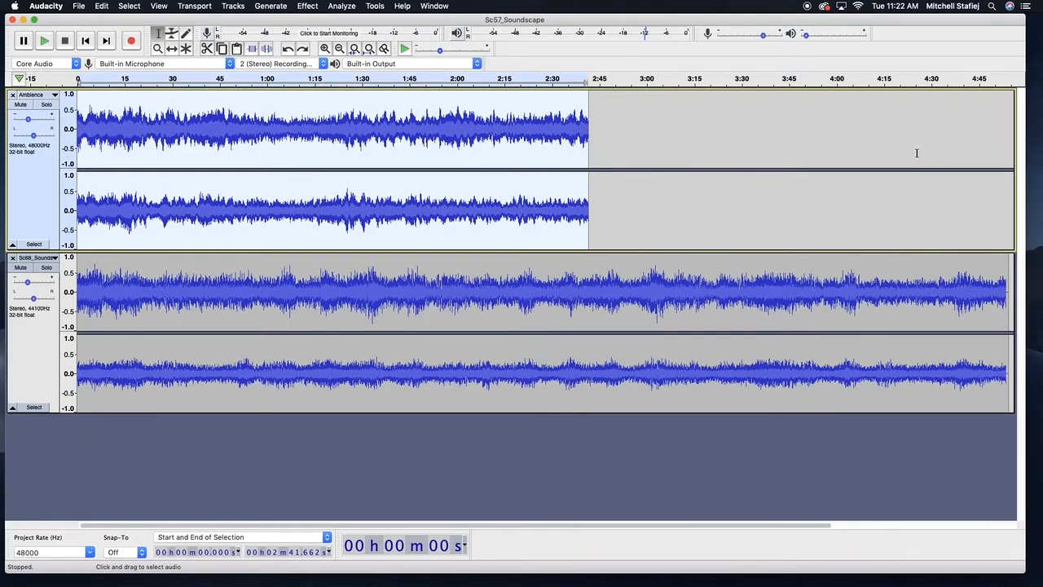
key("super+c")
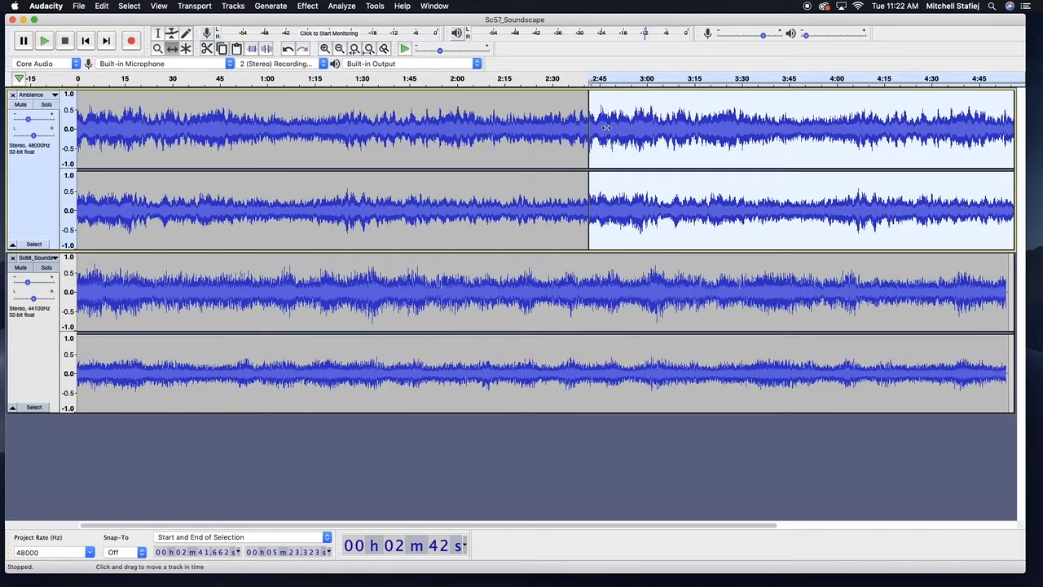
left_click_drag(607, 128, 679, 127)
Save the project as test in the TEACHING folder
key("super+s")
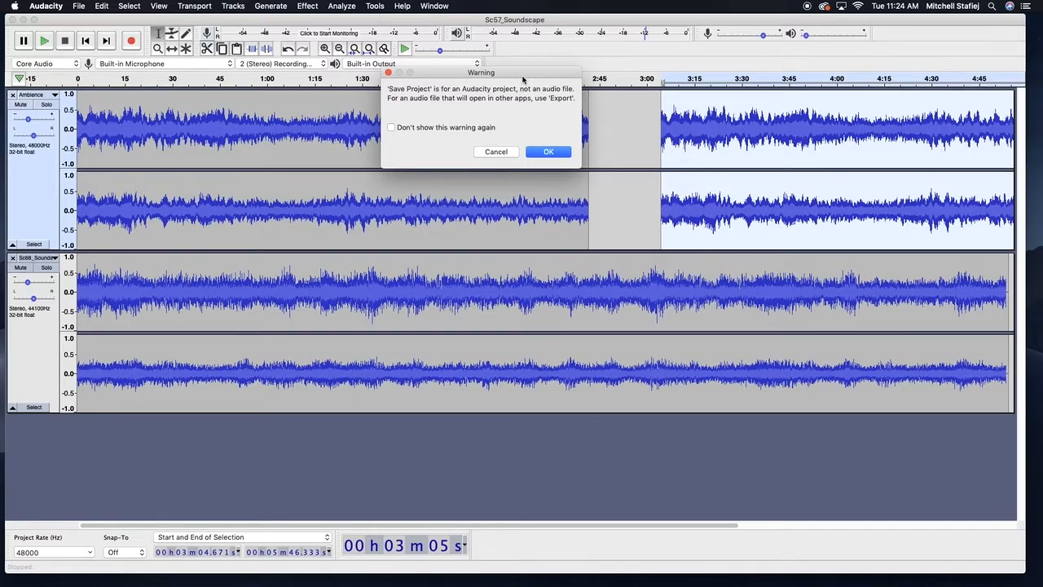
left_click_drag(516, 78, 503, 73)
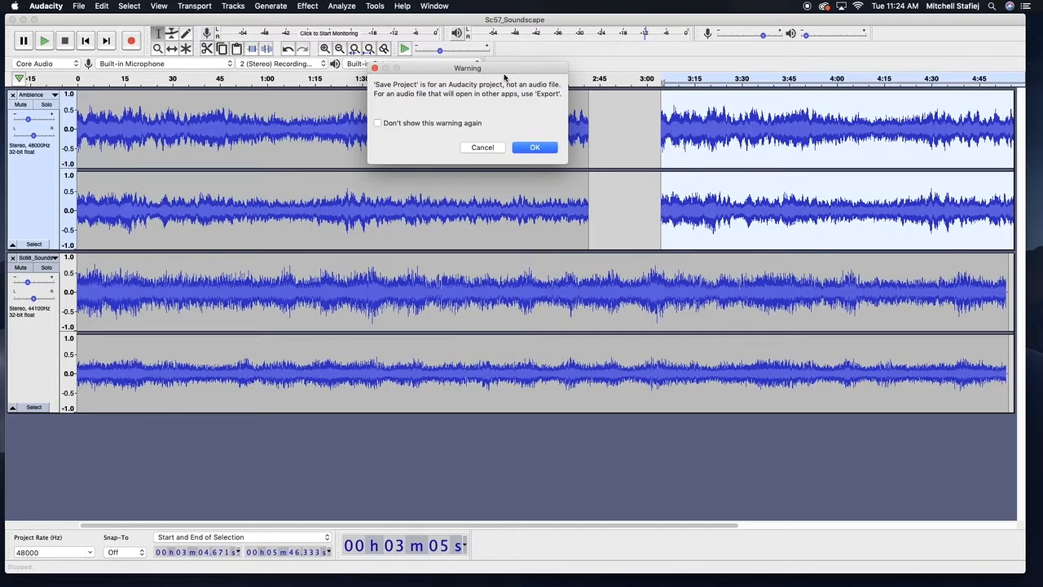
left_click(535, 148)
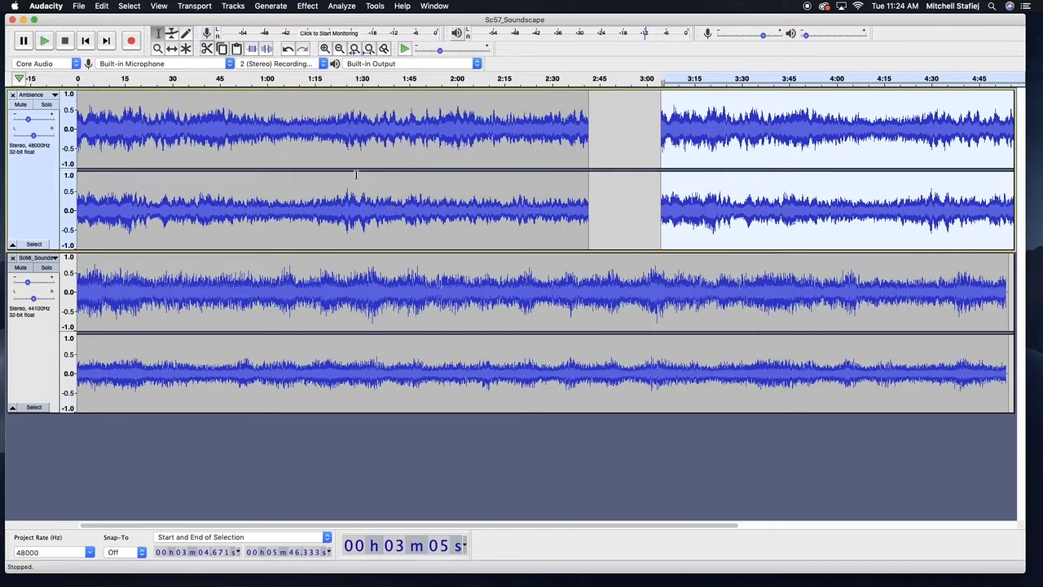
key("super+s")
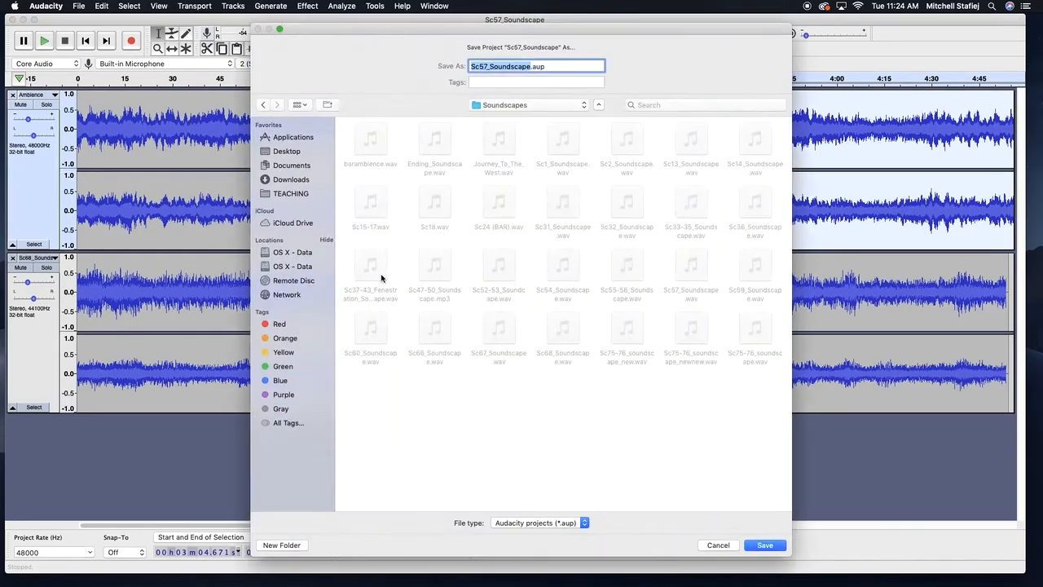
left_click(274, 183)
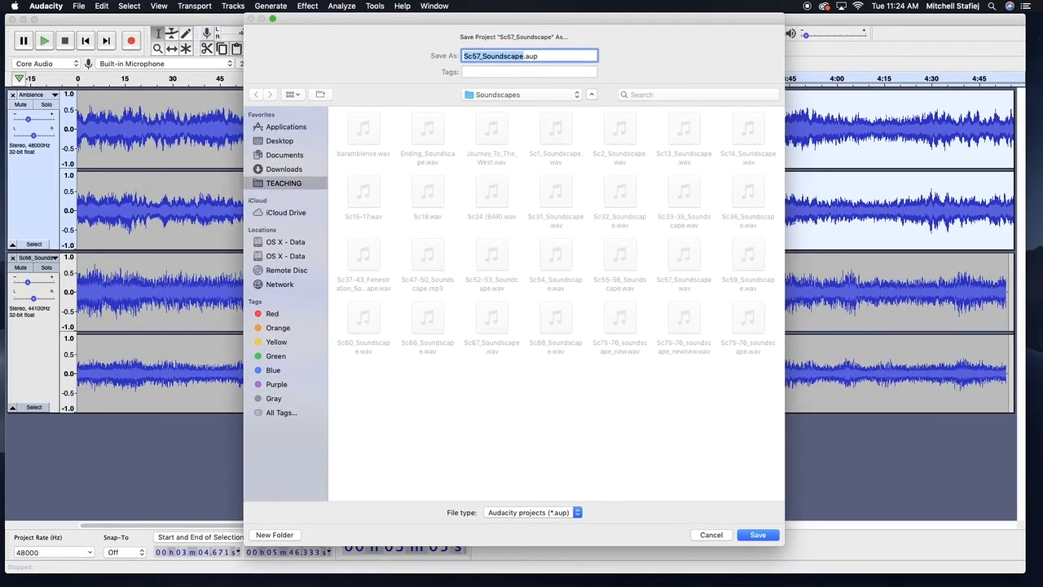
left_click(522, 57)
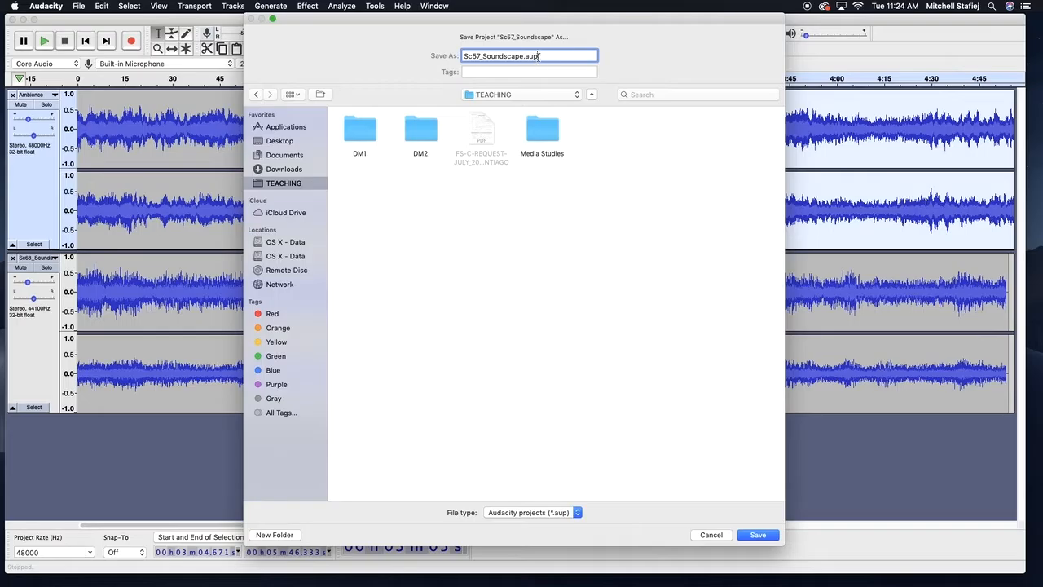
left_click_drag(522, 54, 464, 54)
type("test")
key("Return")
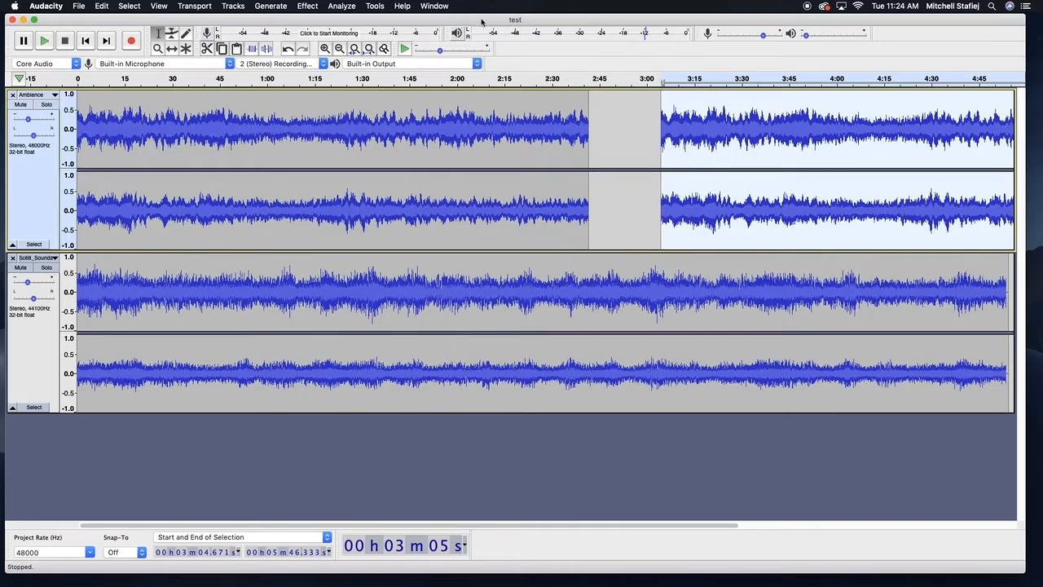
Open the Export as WAV dialog for the mix
mouse_move(514, 19)
left_mouse_down()
mouse_move(515, 5)
mouse_move(526, 10)
left_mouse_up()
left_click(79, 6)
mouse_move(92, 85)
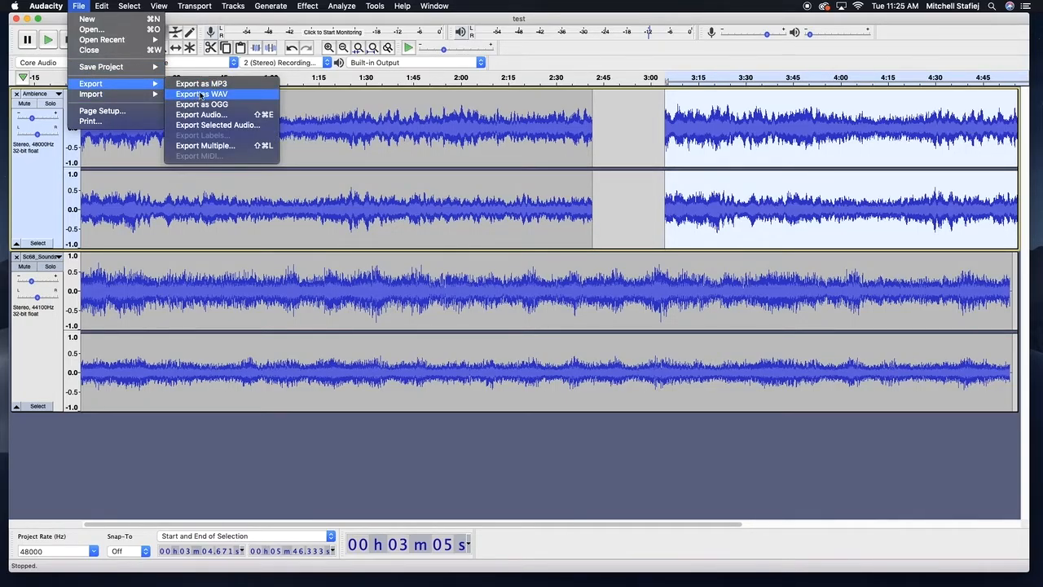
left_click(201, 95)
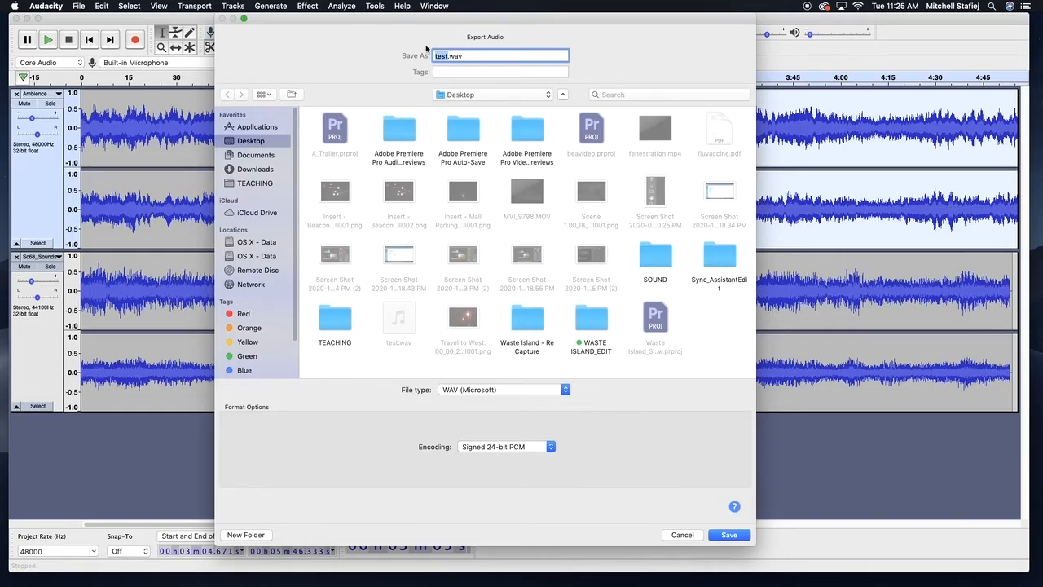
Set the export destination to the TEACHING folder
left_click(249, 182)
left_click_drag(443, 23, 426, 23)
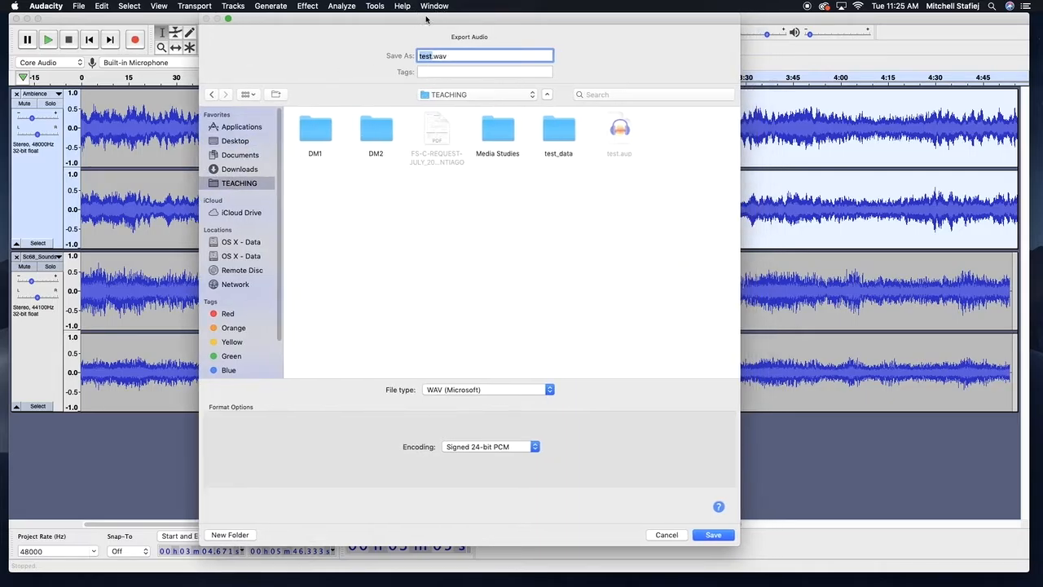
Review the file type and encoding choices, keeping WAV (Microsoft) and Signed 24-bit PCM
left_click(489, 446)
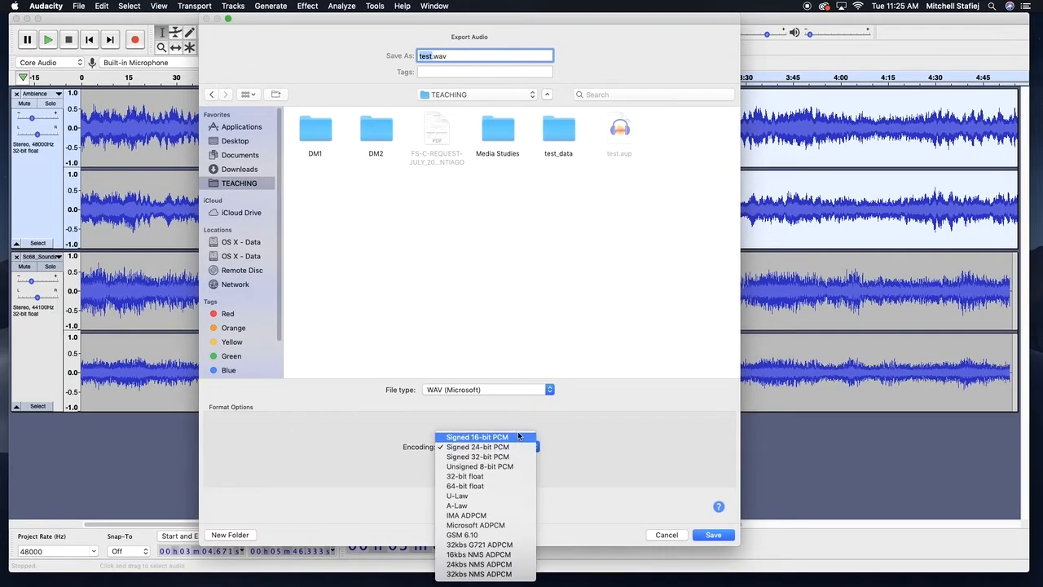
left_click(446, 409)
left_click(453, 390)
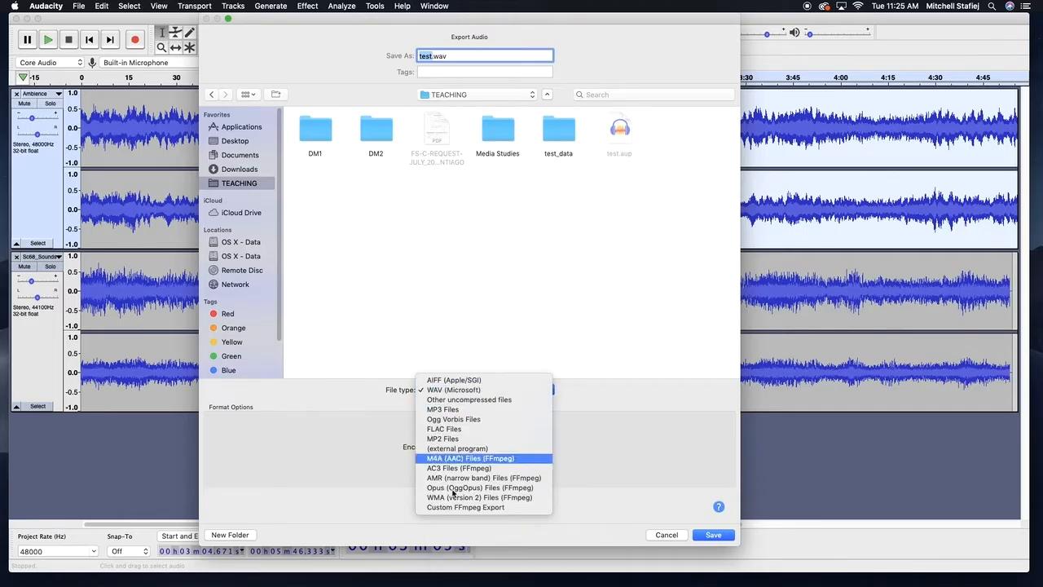
left_click(475, 390)
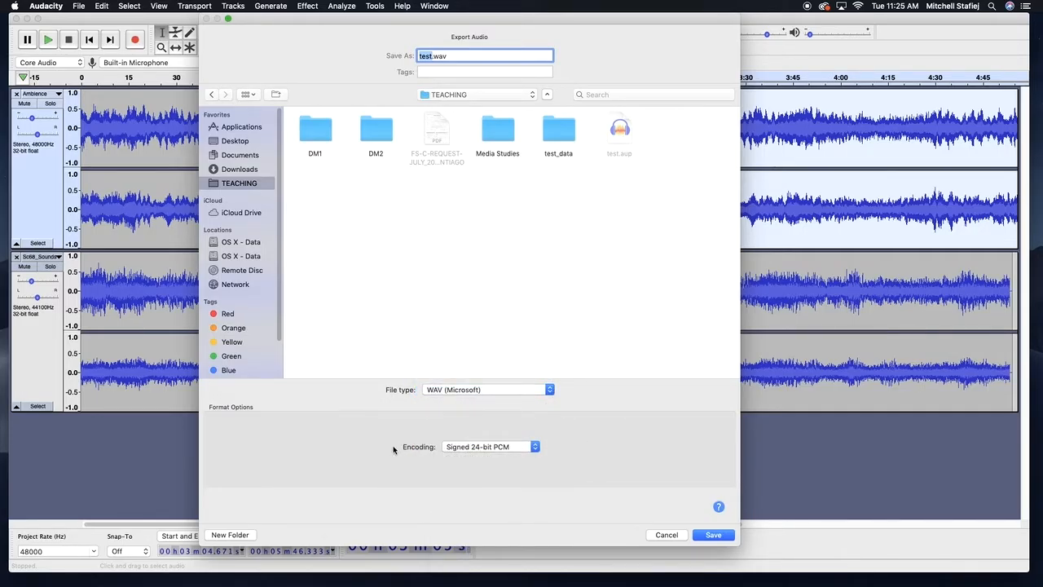
left_click(484, 448)
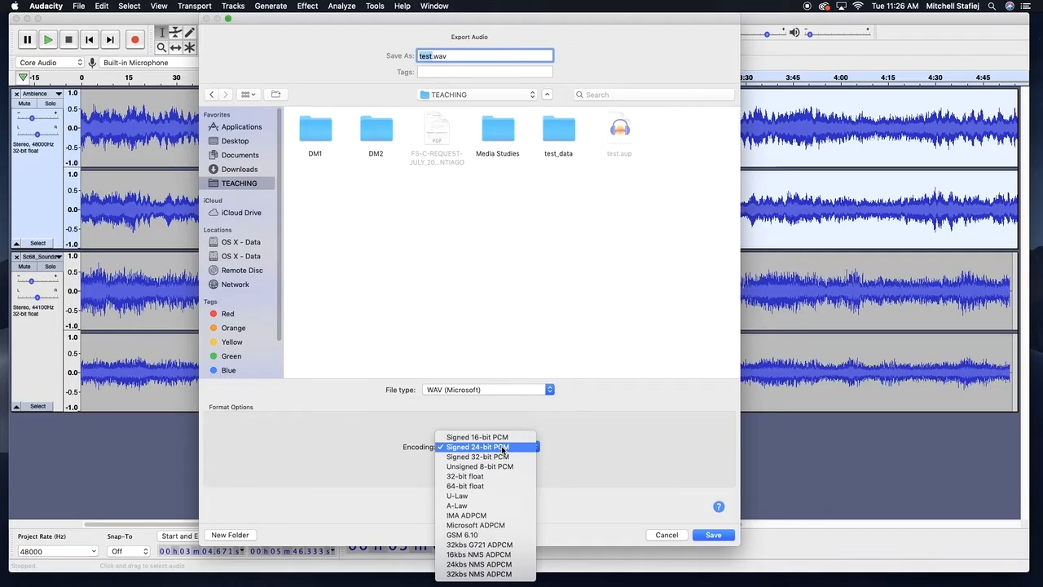
left_click(498, 448)
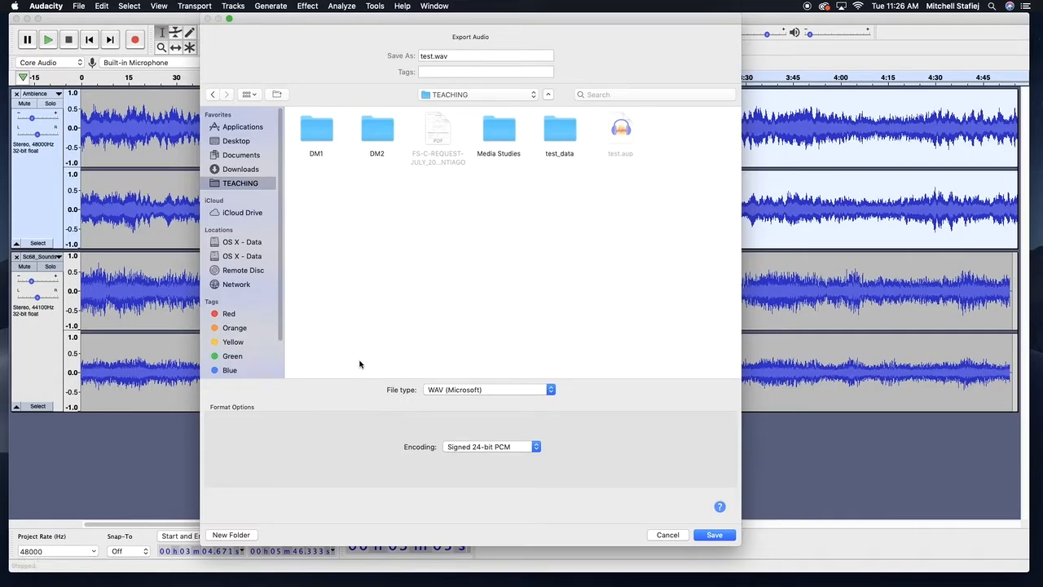
left_click(506, 447)
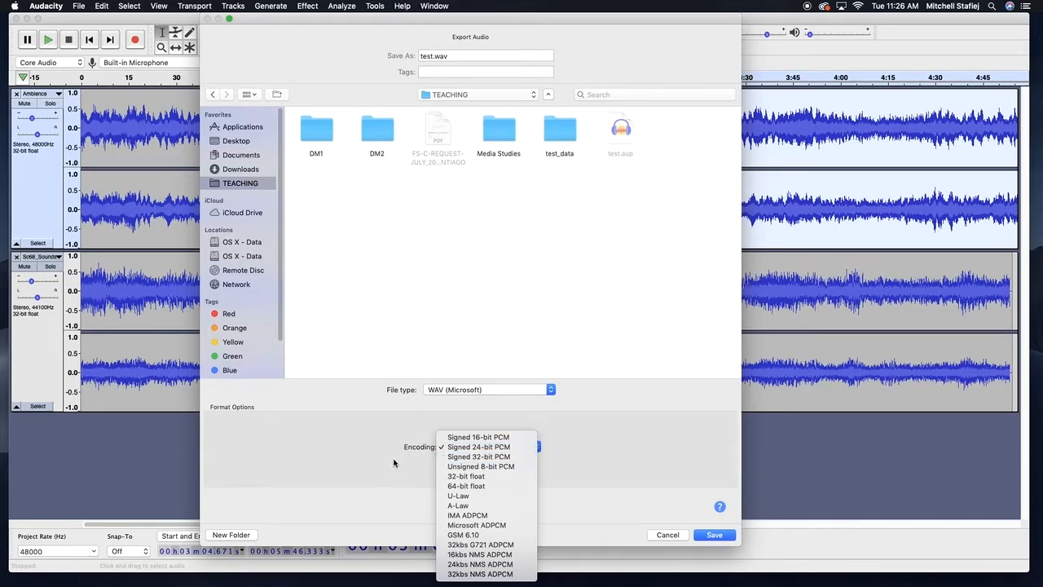
left_click(444, 450)
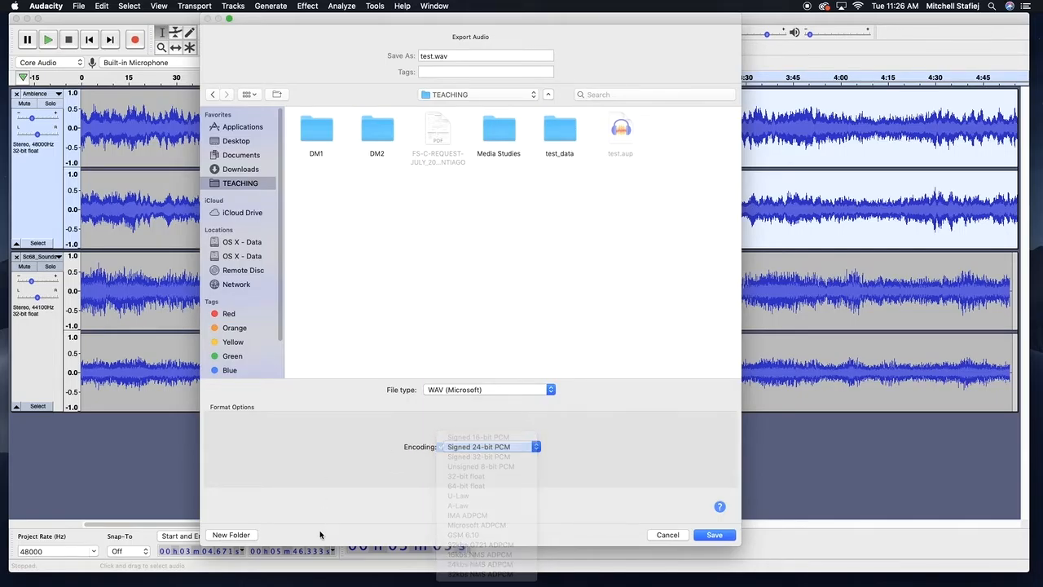
Save the export as test.wav in WAV (Microsoft) format with Signed 24-bit PCM encoding
left_click(477, 448)
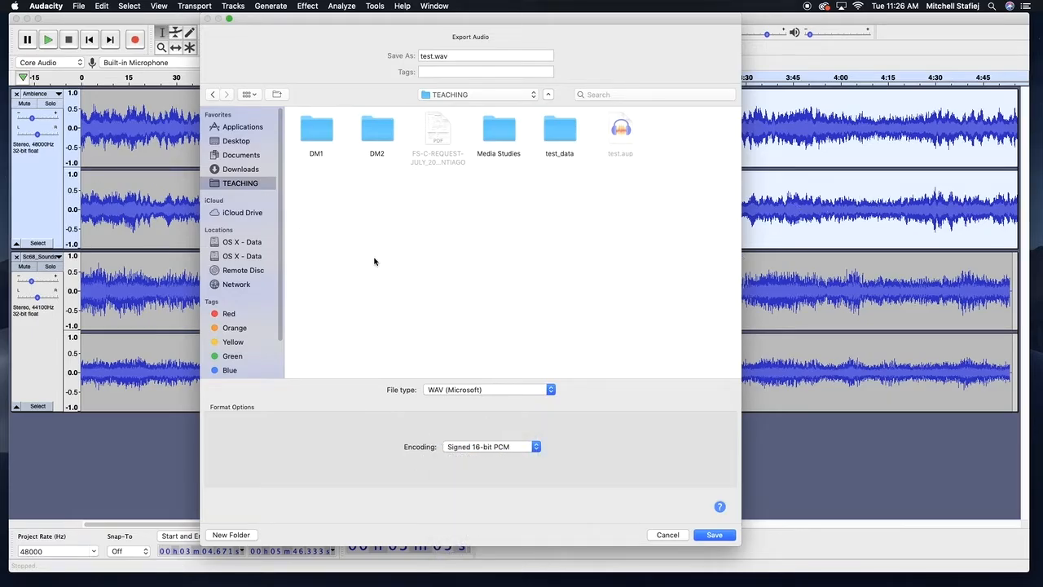
left_click(488, 448)
key("Return")
left_click(449, 388)
left_click(447, 390)
key("Return")
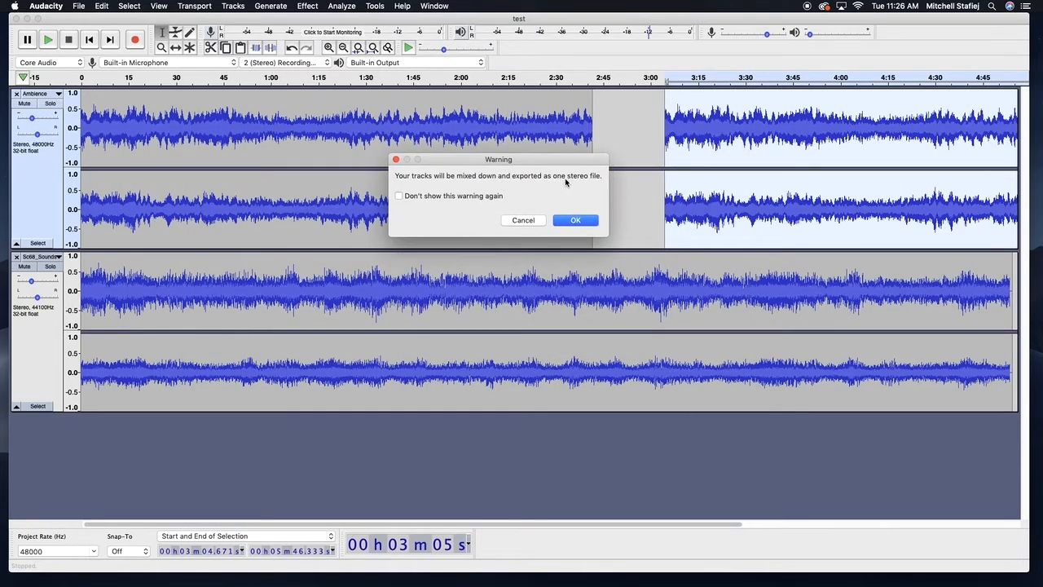
Confirm mixing the tracks down into one stereo file
left_click_drag(546, 161, 629, 142)
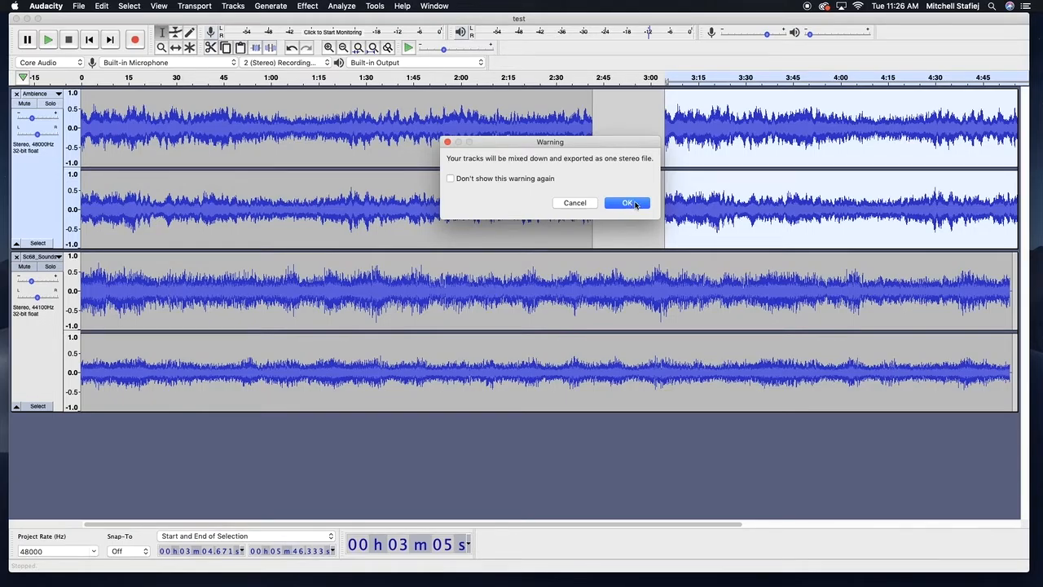
left_click(643, 205)
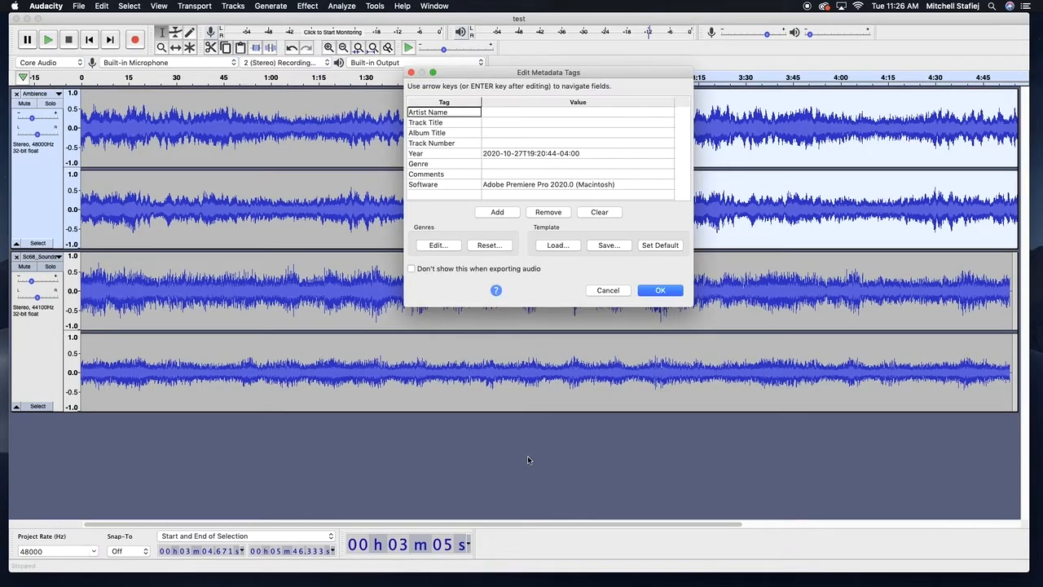
Leave the metadata tags empty and finish the export
left_click_drag(620, 71, 579, 42)
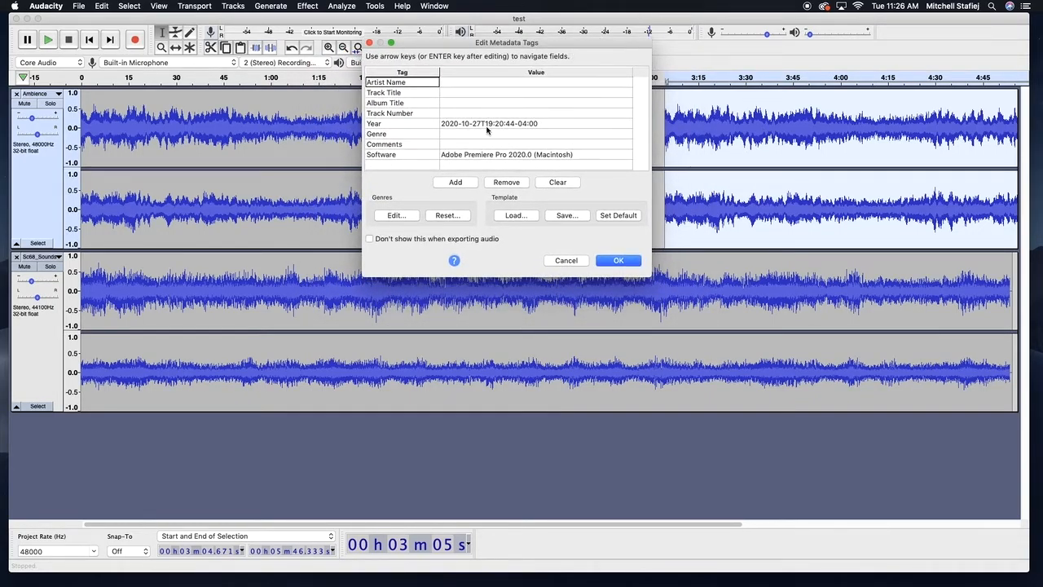
left_click_drag(504, 43, 544, 56)
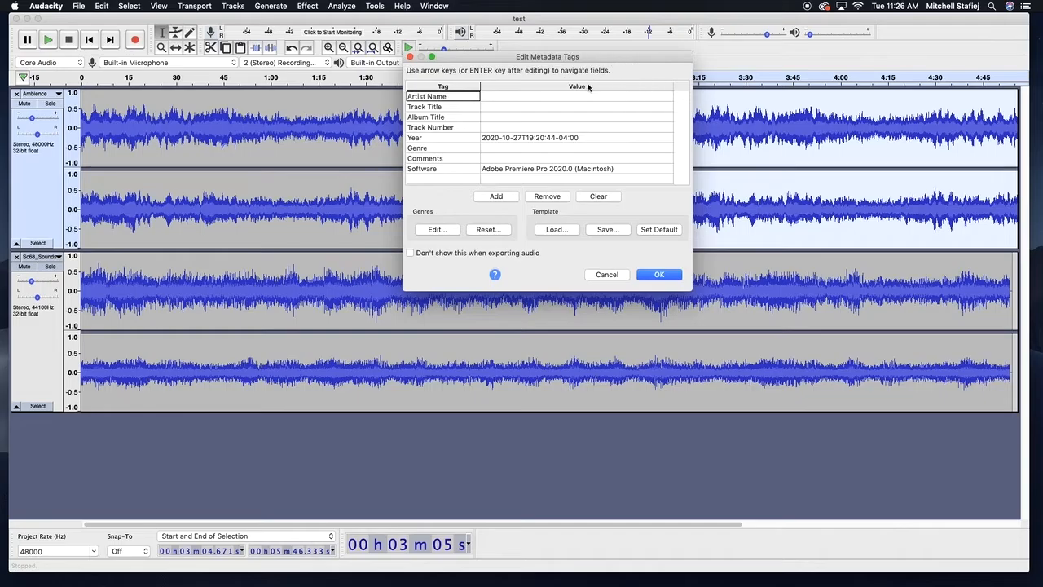
left_click(482, 96)
left_click(466, 107)
left_click(515, 119)
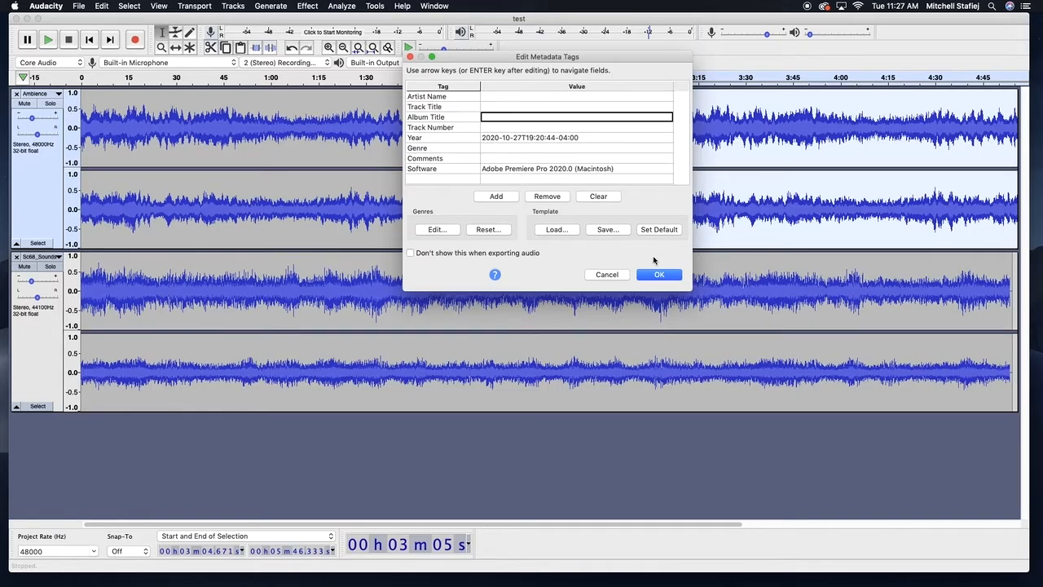
left_click(489, 136)
left_click(655, 276)
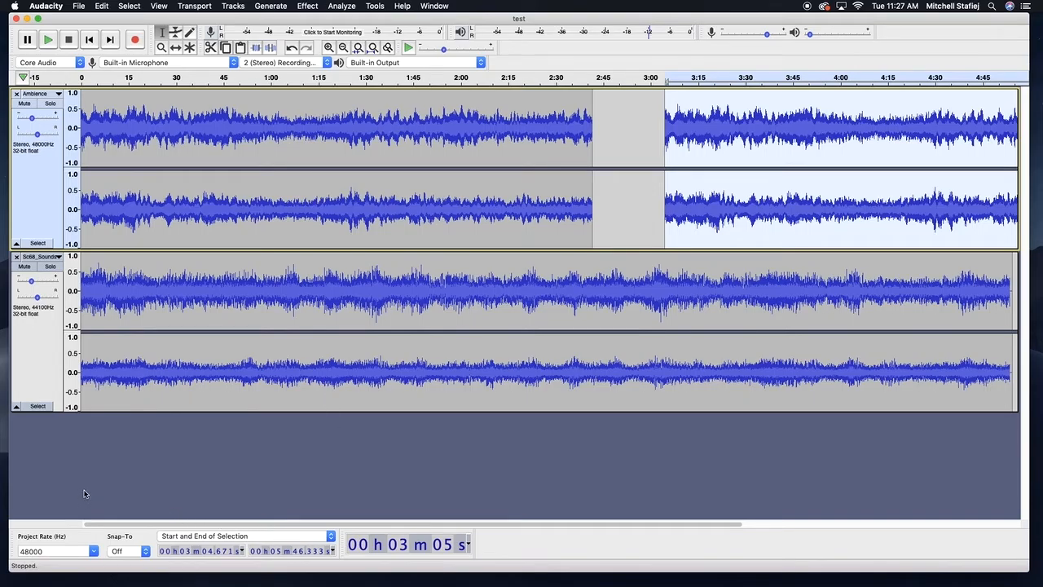
Switch to Finder and open the TEACHING folder on the Desktop
key("super+Tab")
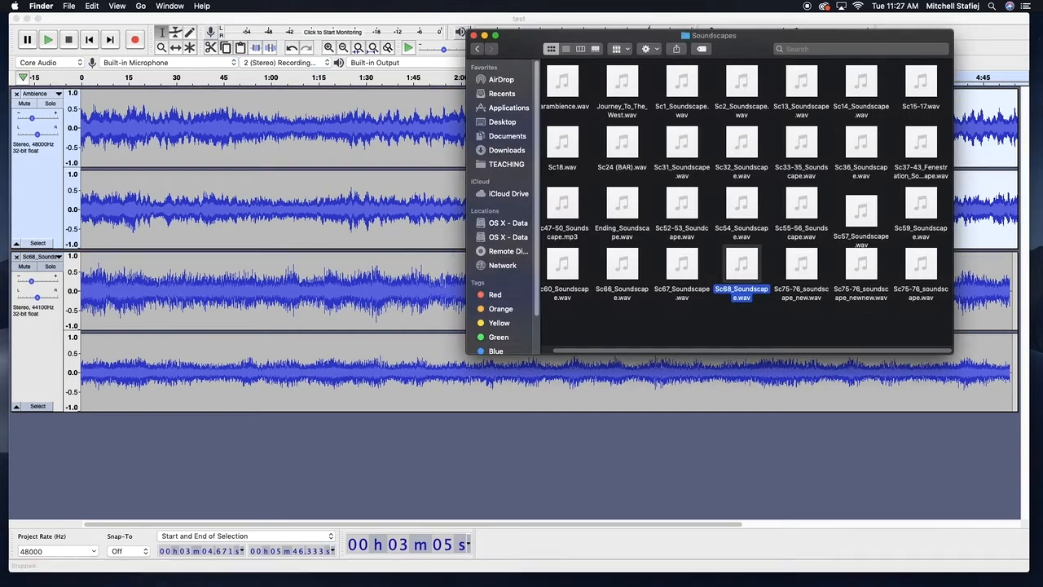
left_click(476, 49)
left_click(476, 48)
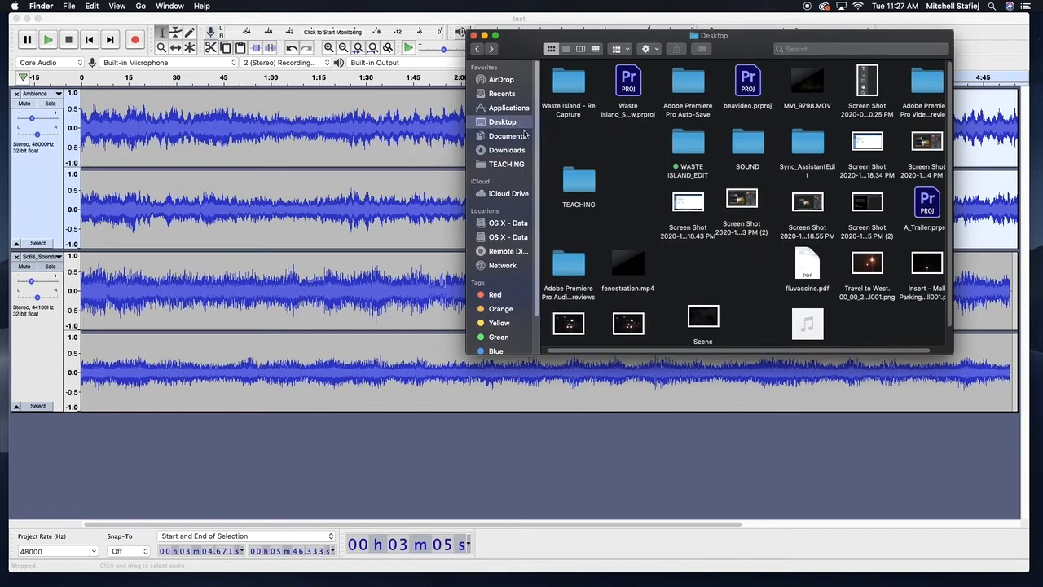
left_click(583, 177)
double_click(586, 194)
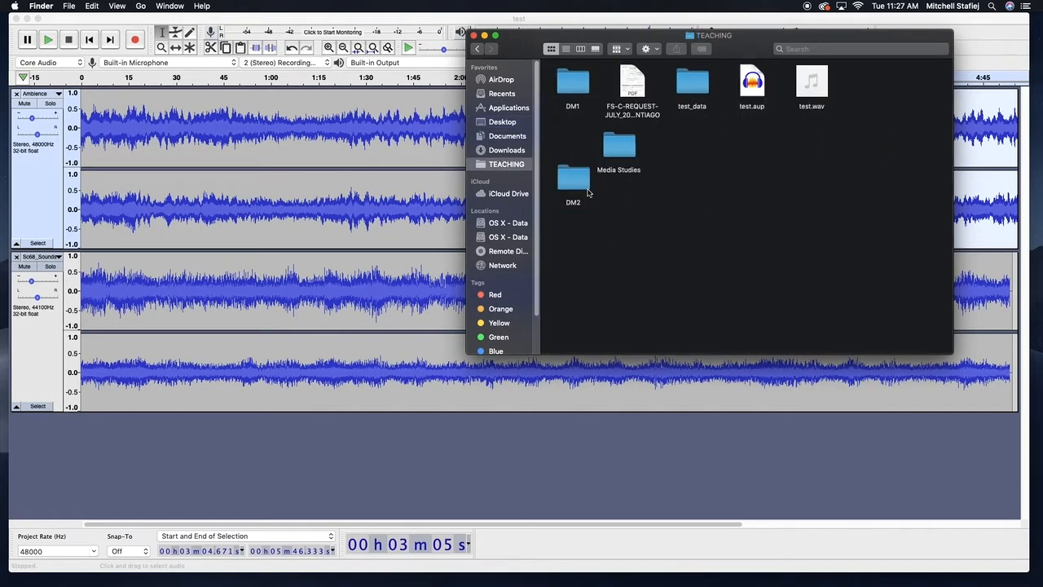
Preview the exported test.wav by playing and scrubbing through it, then return to Audacity
left_click(812, 99)
key("space")
left_click_drag(469, 378, 505, 382)
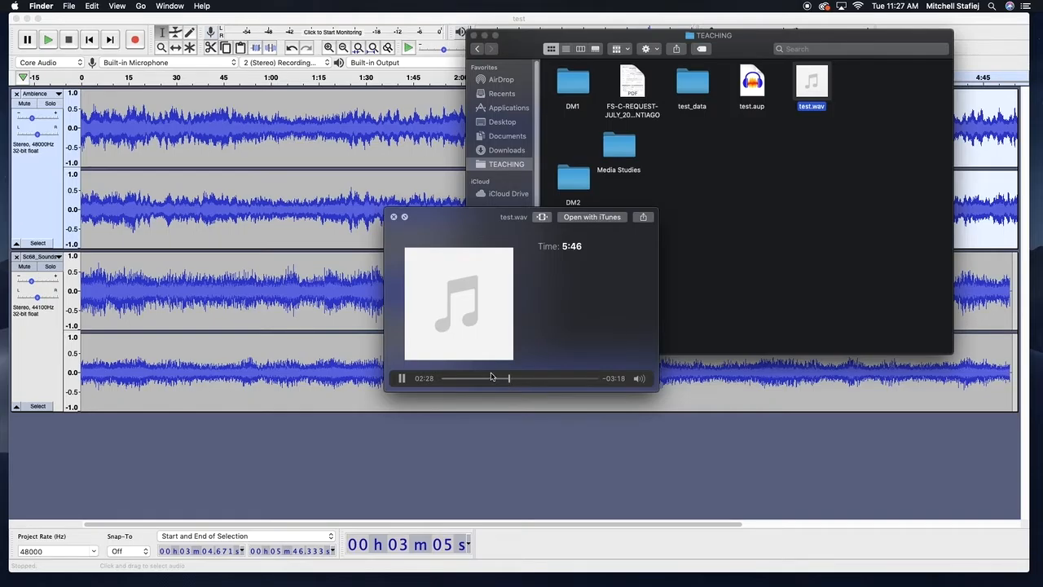
key("space")
key("space")
left_click(469, 379)
key("space")
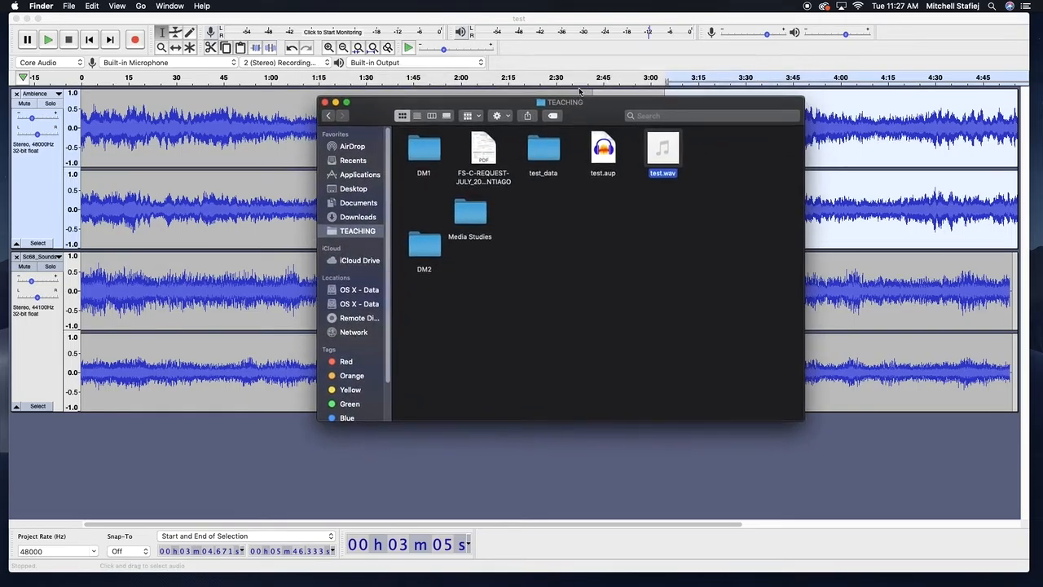
left_click(580, 51)
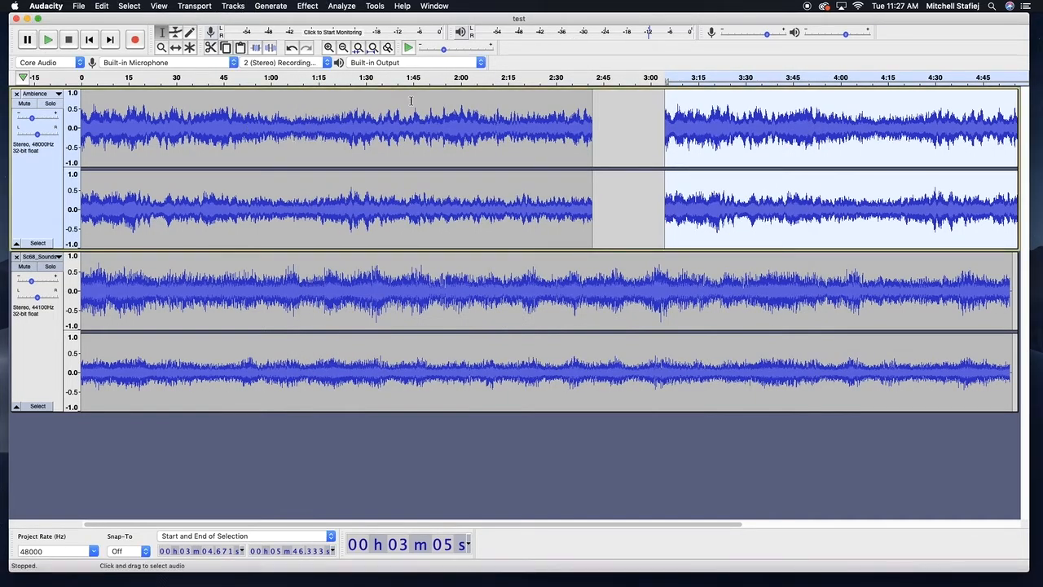
left_click(130, 6)
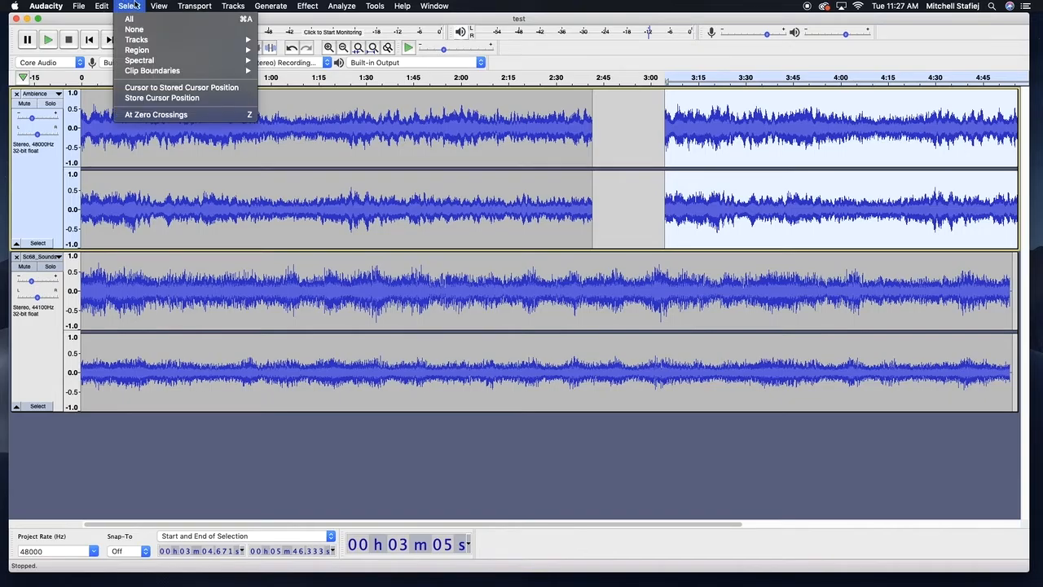
mouse_move(150, 3)
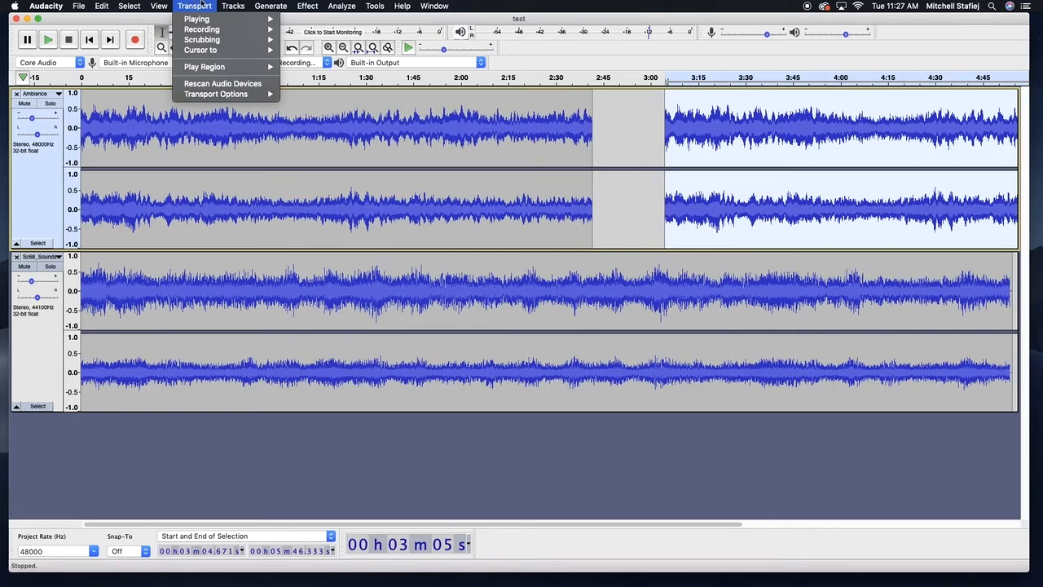
mouse_move(245, 9)
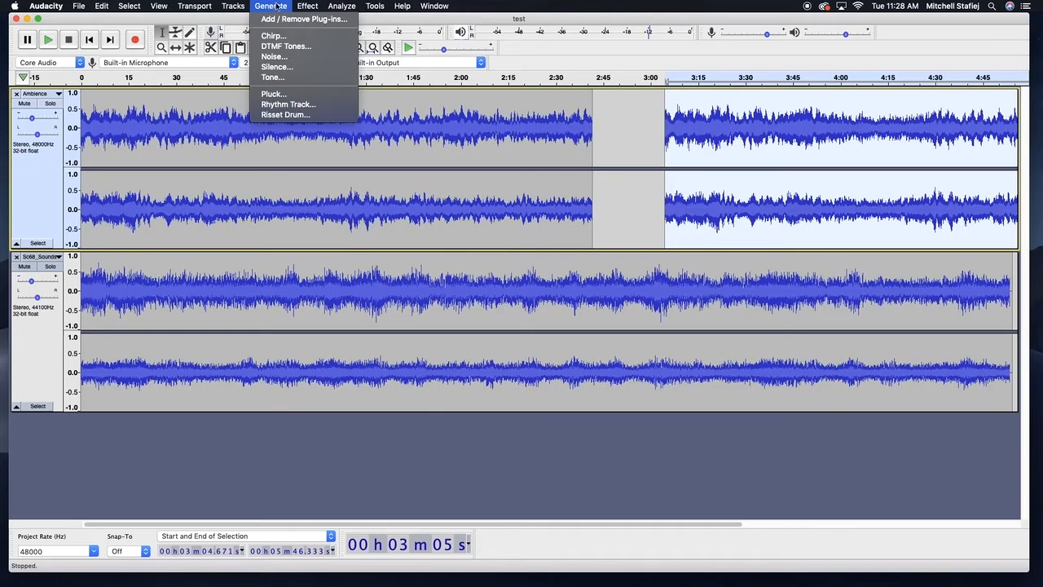
mouse_move(318, 7)
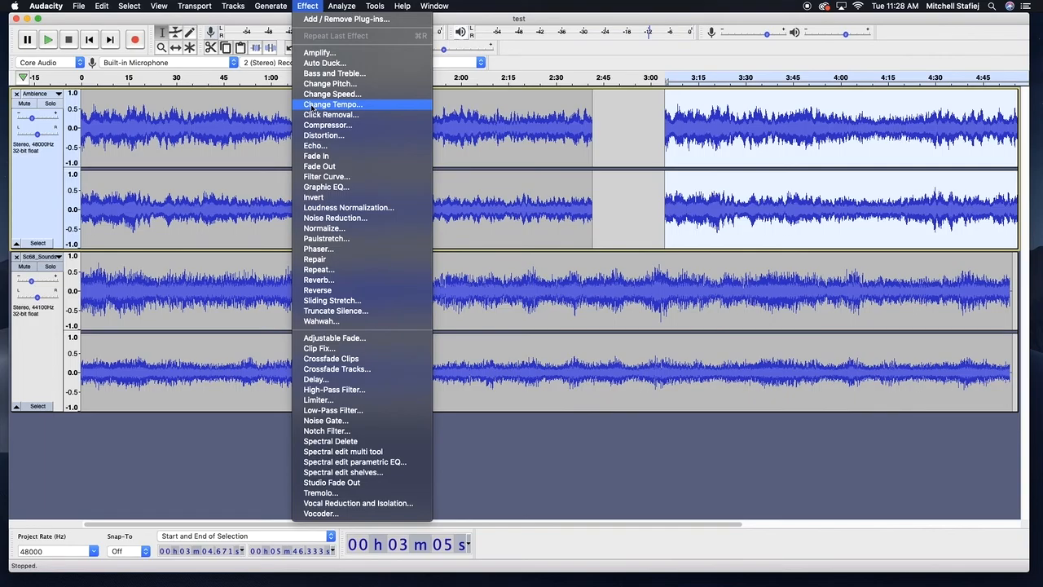
left_click(303, 6)
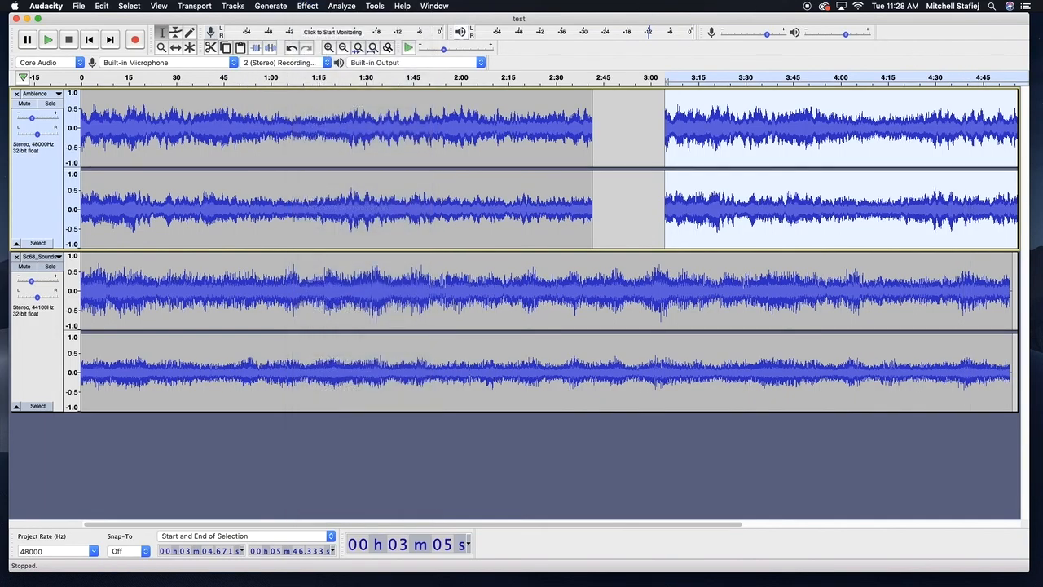